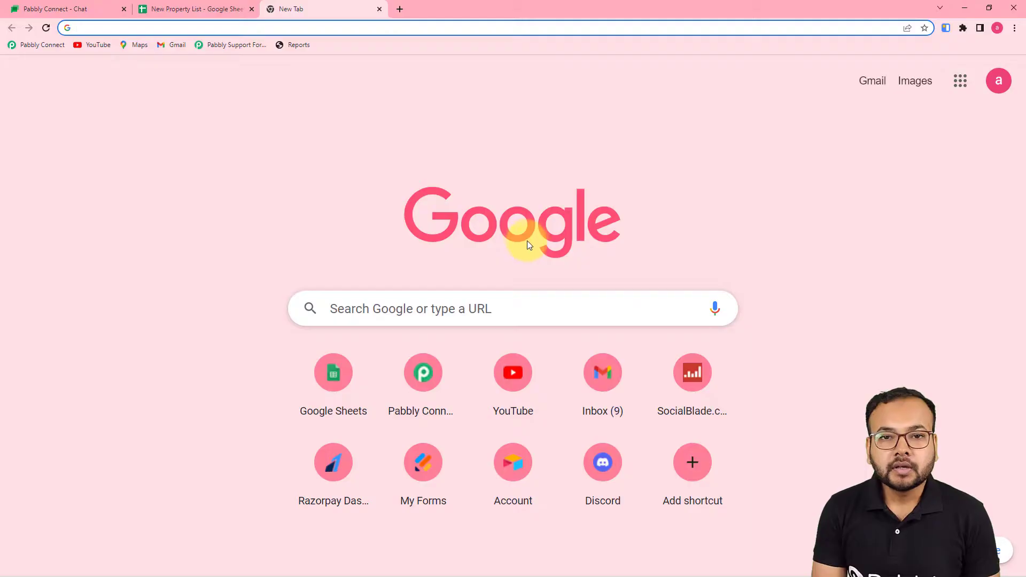
- Open the Pabbly Connect dashboard and create a workflow named "Google Sheets to Google Hangouts Automation"
{"action": "left_click", "coordinate": [45, 44]}
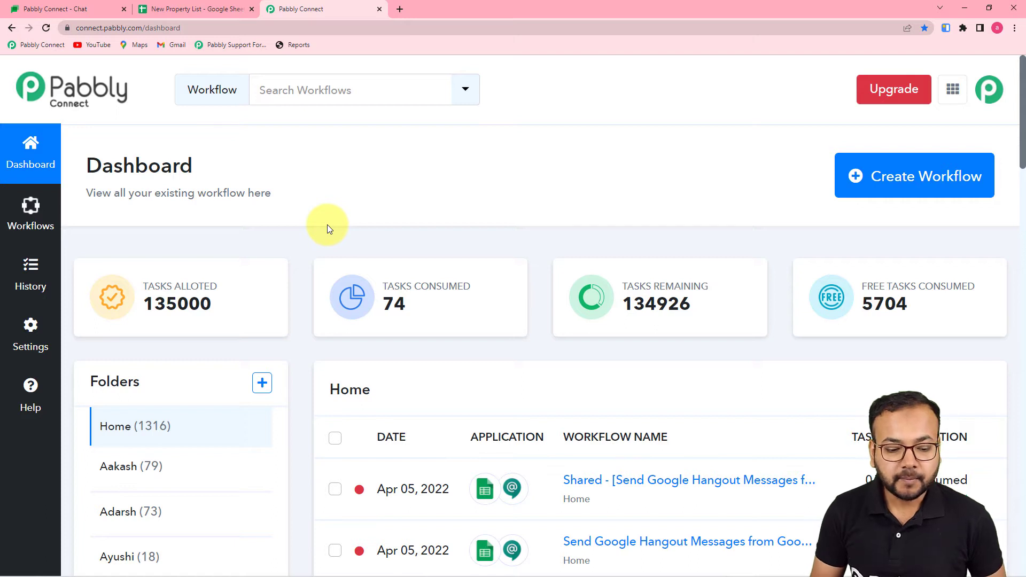
{"action": "mouse_move", "coordinate": [823, 303]}
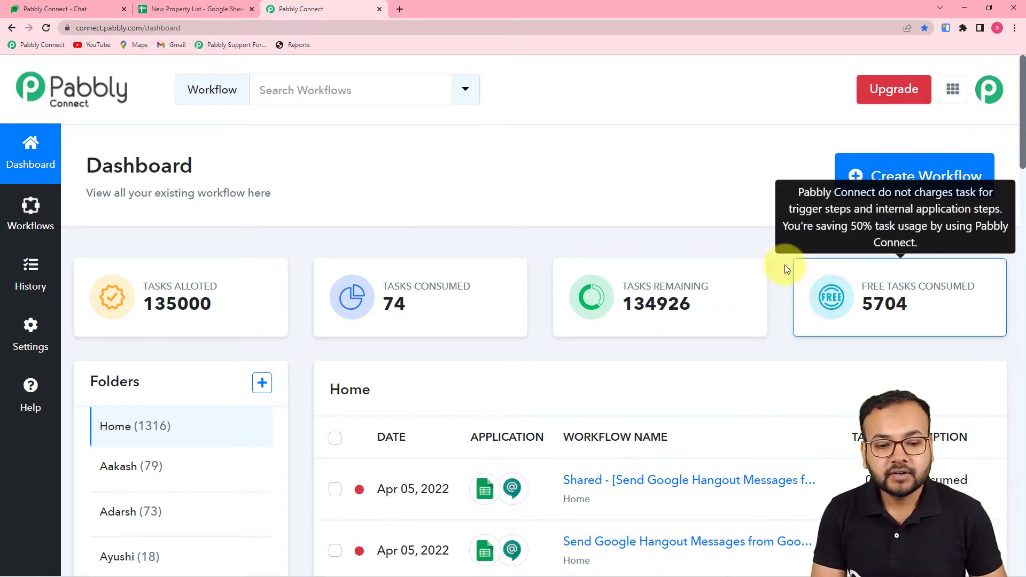
{"action": "left_click", "coordinate": [912, 175]}
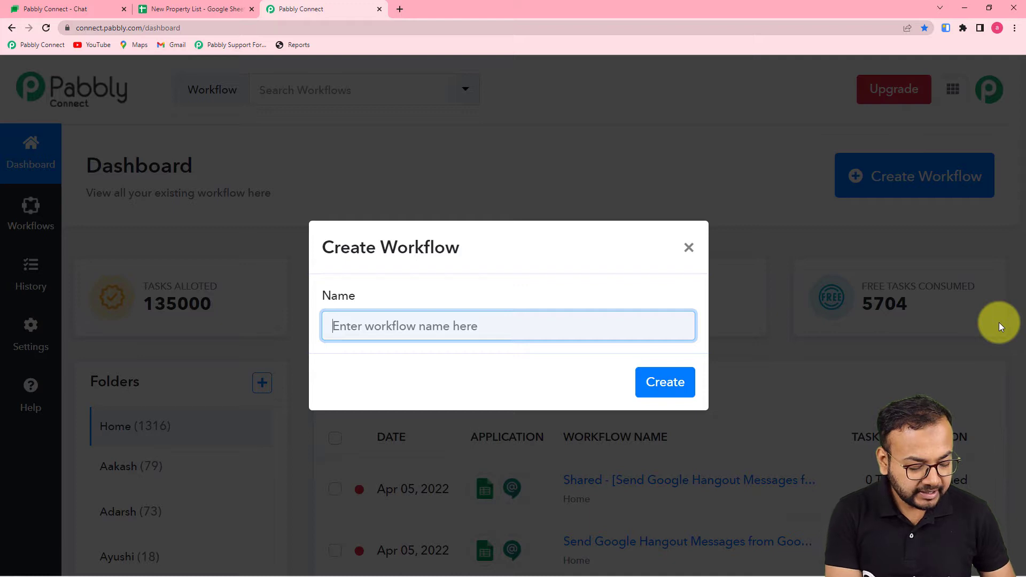
{"action": "type", "text": "Google"}
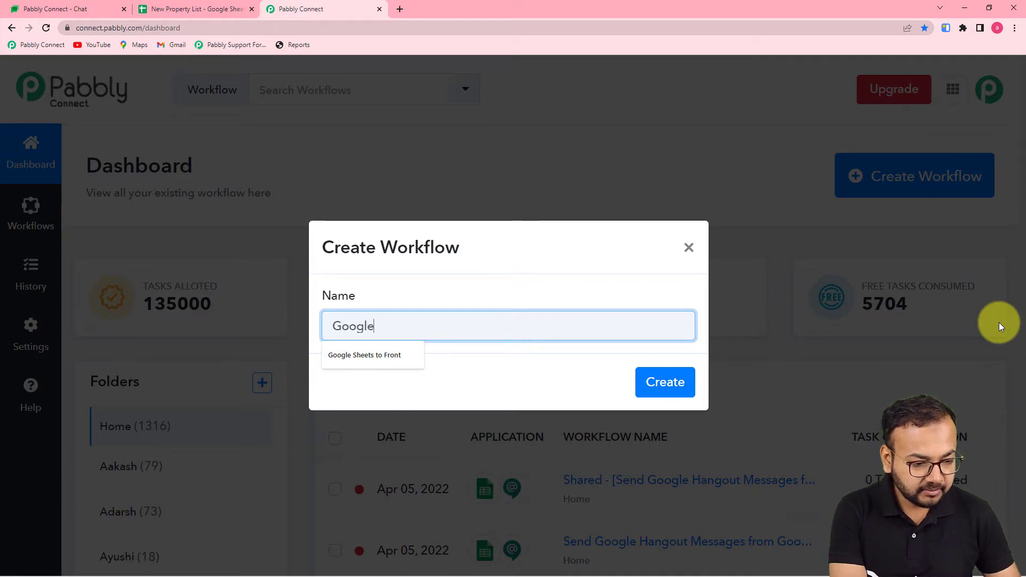
{"action": "type", "text": " Sher"}
{"action": "key", "text": "BackSpace"}
{"action": "type", "text": "ets to Google"}
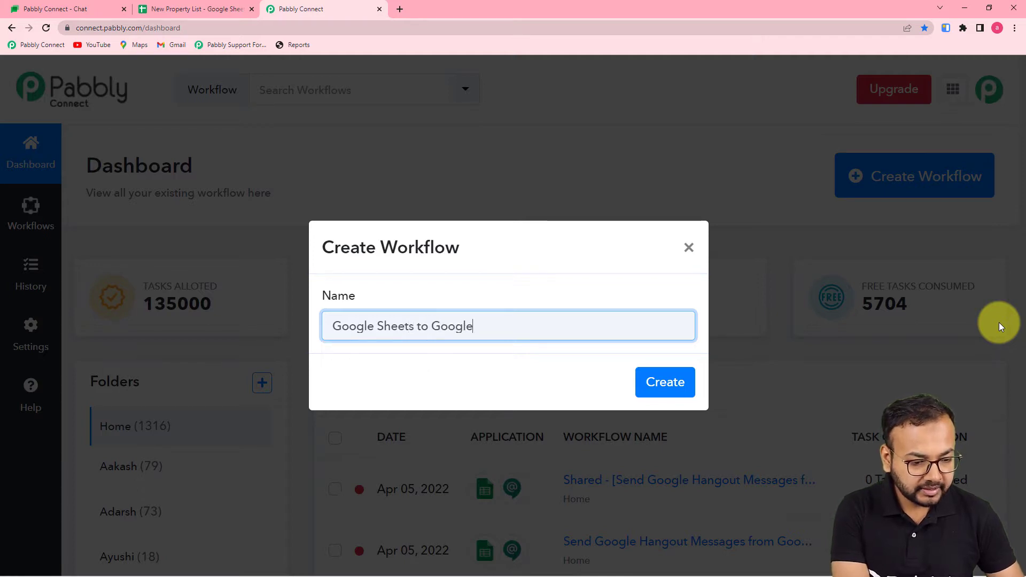
{"action": "type", "text": " Hangouts Automat"}
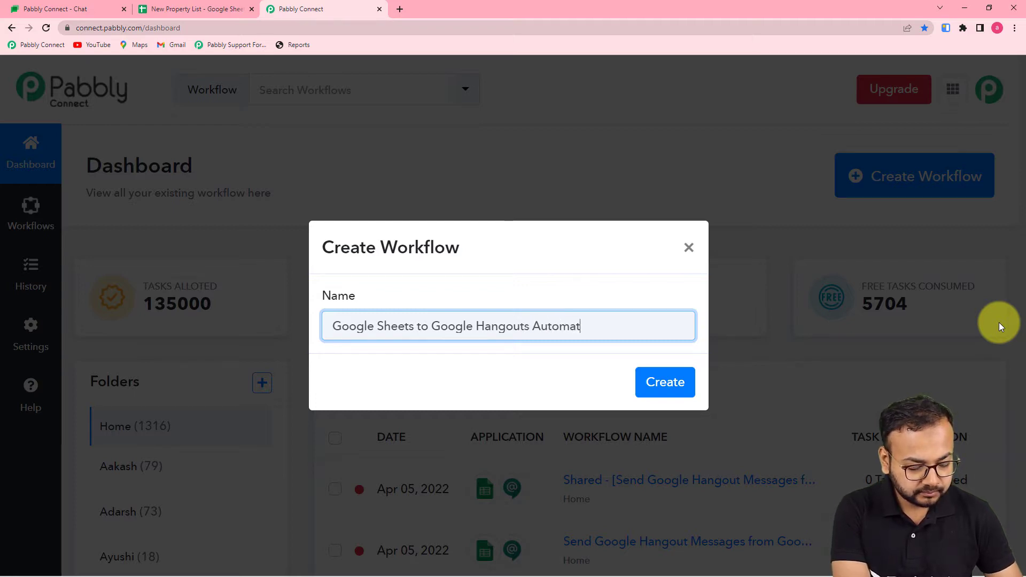
{"action": "type", "text": "ion"}
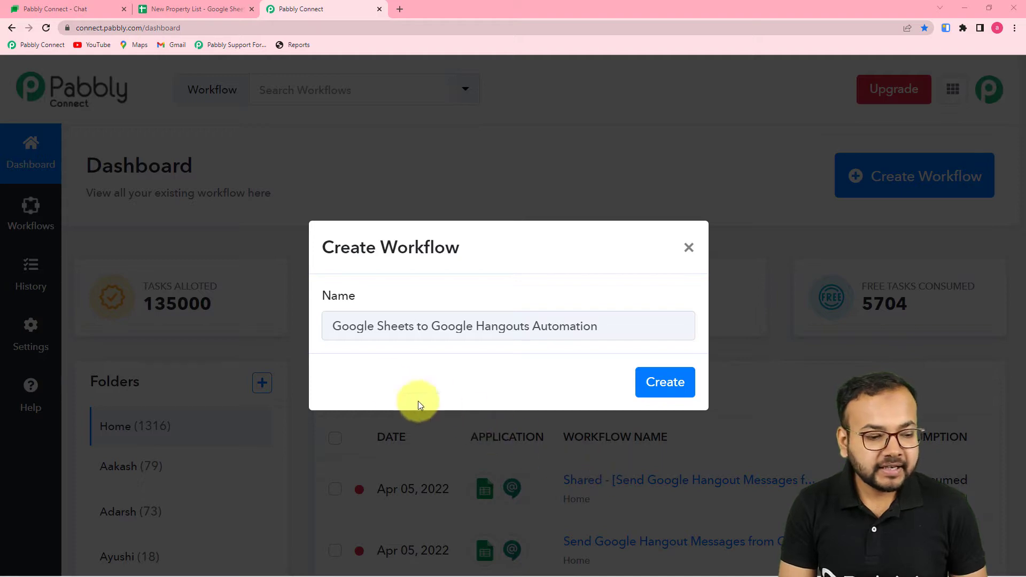
{"action": "left_click", "coordinate": [665, 380]}
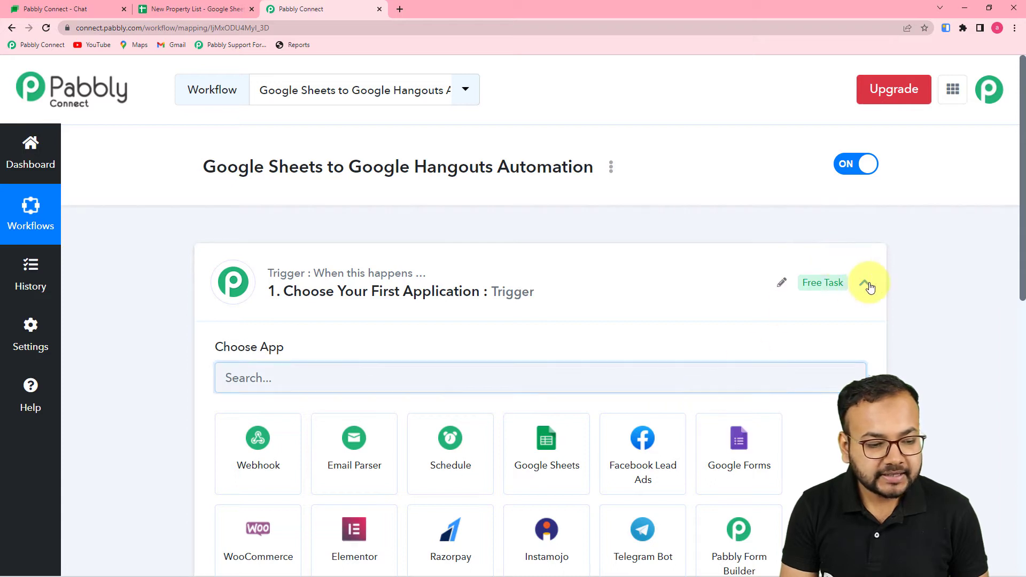
- Set the workflow's trigger application to Google Sheets with the New or Updated Spreadsheet Row event
{"action": "left_click", "coordinate": [865, 283]}
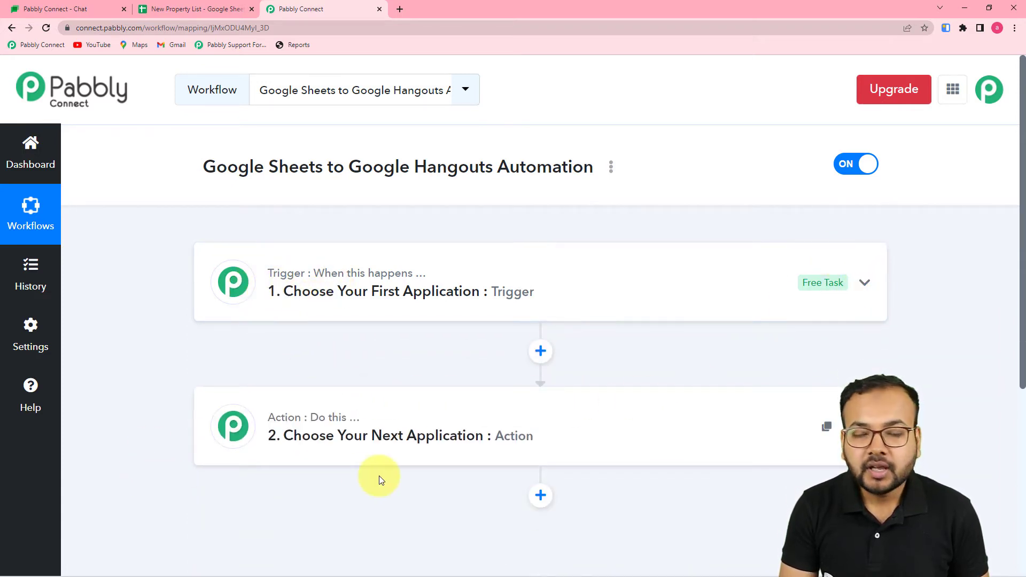
{"action": "mouse_move", "coordinate": [328, 421]}
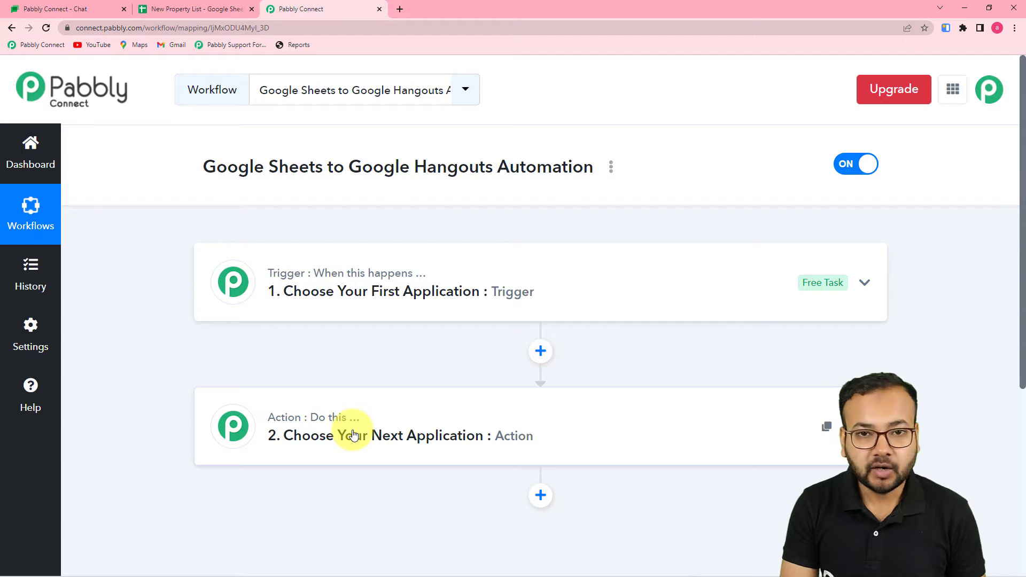
{"action": "left_click", "coordinate": [413, 275]}
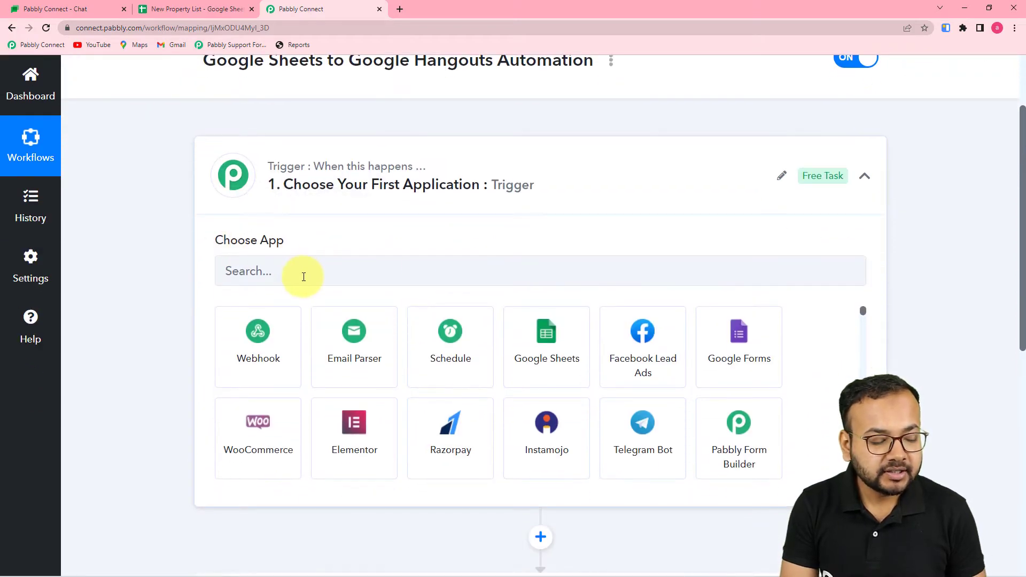
{"action": "left_click", "coordinate": [402, 275]}
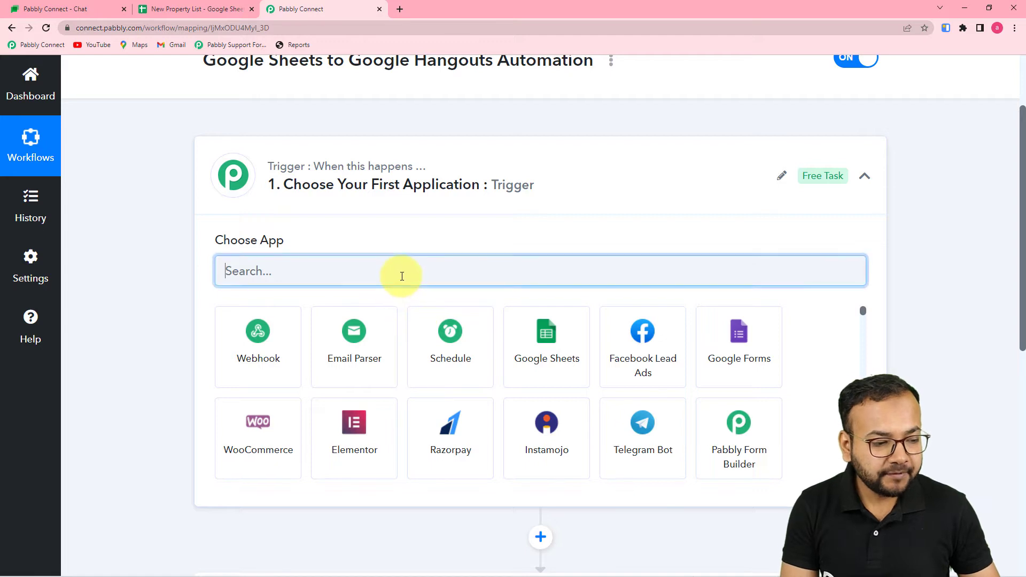
{"action": "type", "text": "googl"}
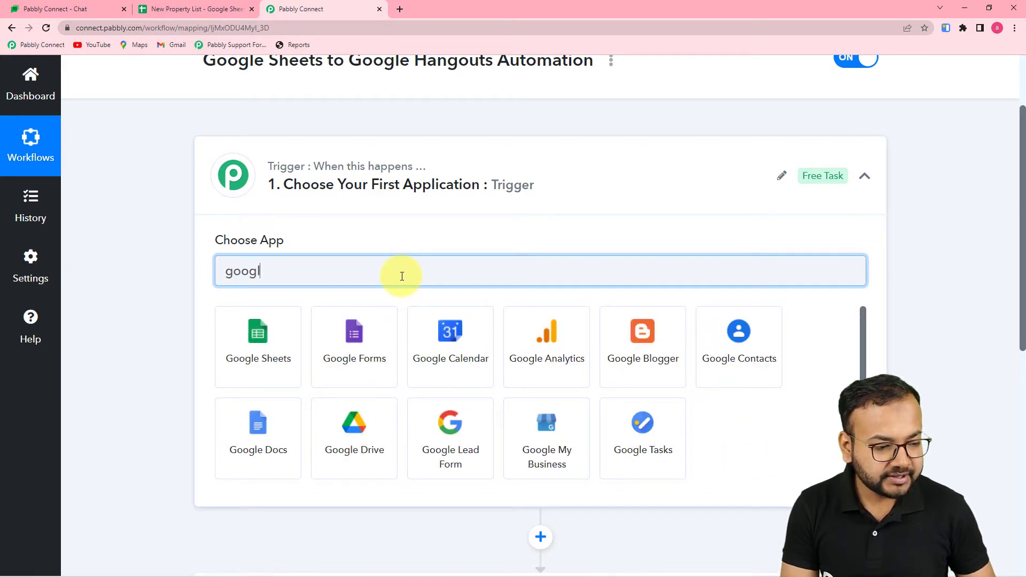
{"action": "left_click", "coordinate": [281, 347]}
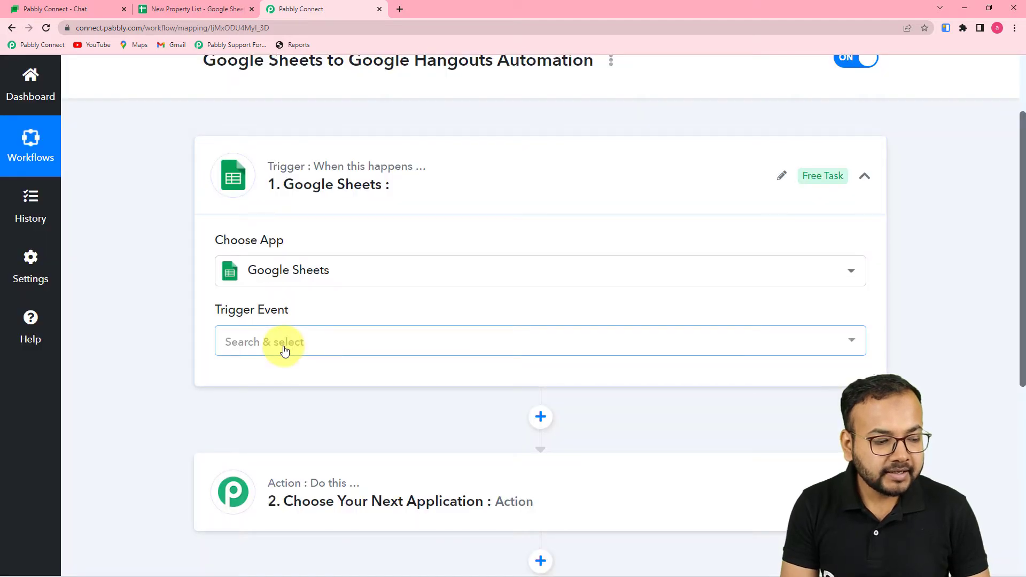
{"action": "left_click", "coordinate": [285, 350]}
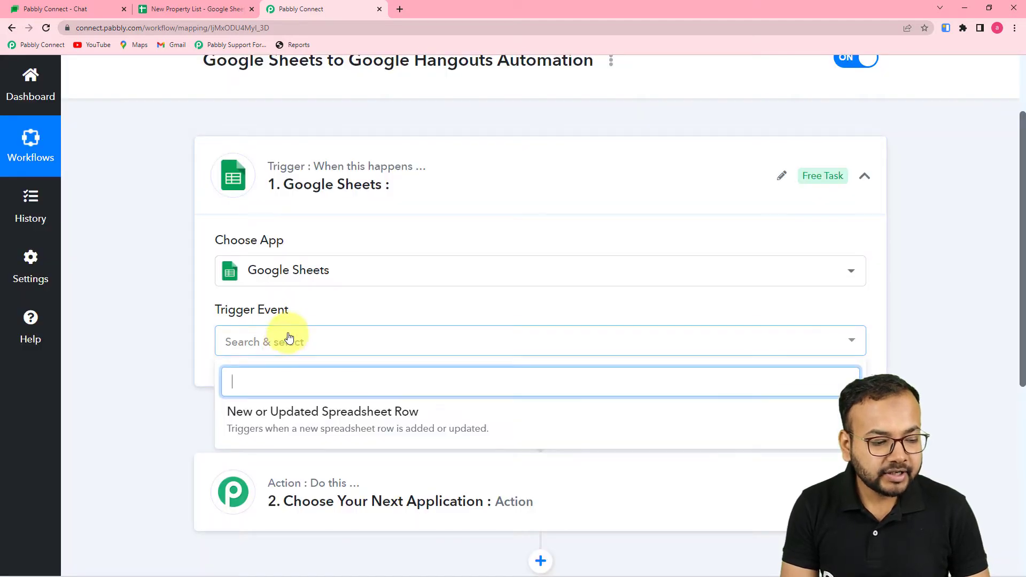
{"action": "left_click", "coordinate": [371, 419]}
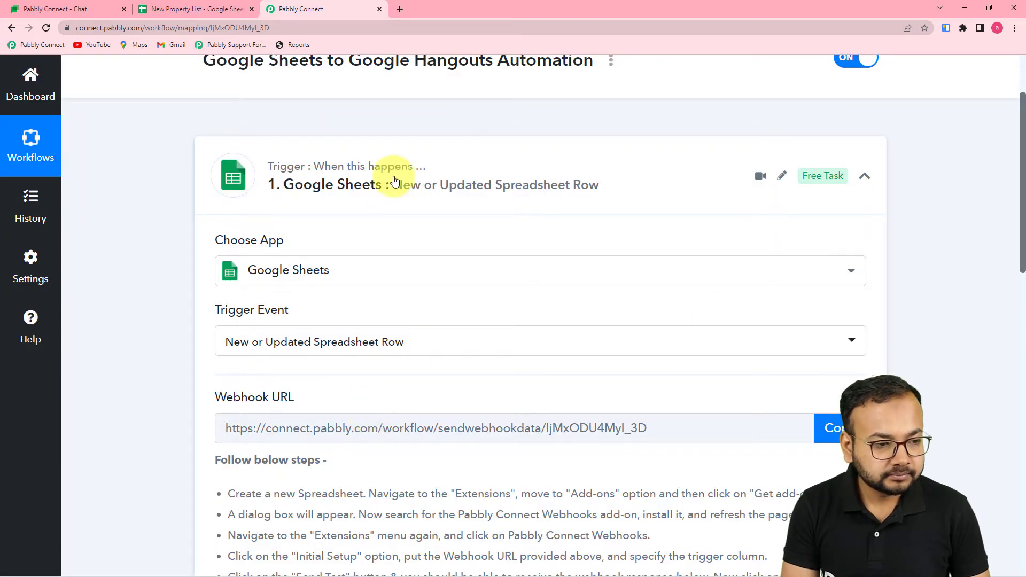
- Review the trigger's setup instructions, copy its webhook URL and switch to the New Property List spreadsheet in Google Sheets
{"action": "scroll", "coordinate": [714, 320], "scroll_direction": "down", "scroll_amount": 1}
{"action": "scroll", "coordinate": [275, 332], "scroll_direction": "down", "scroll_amount": 3}
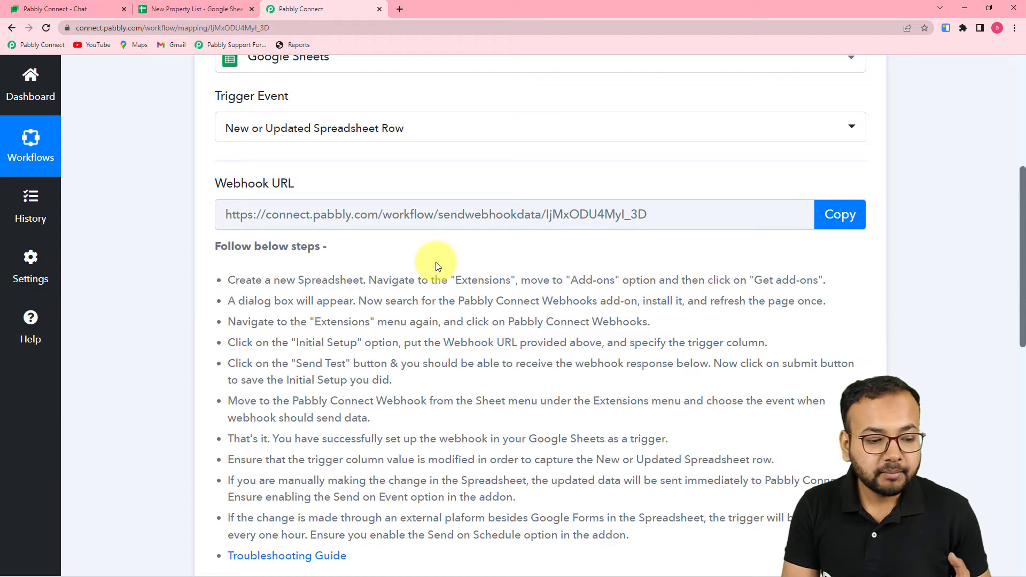
{"action": "scroll", "coordinate": [440, 263], "scroll_direction": "down", "scroll_amount": 3}
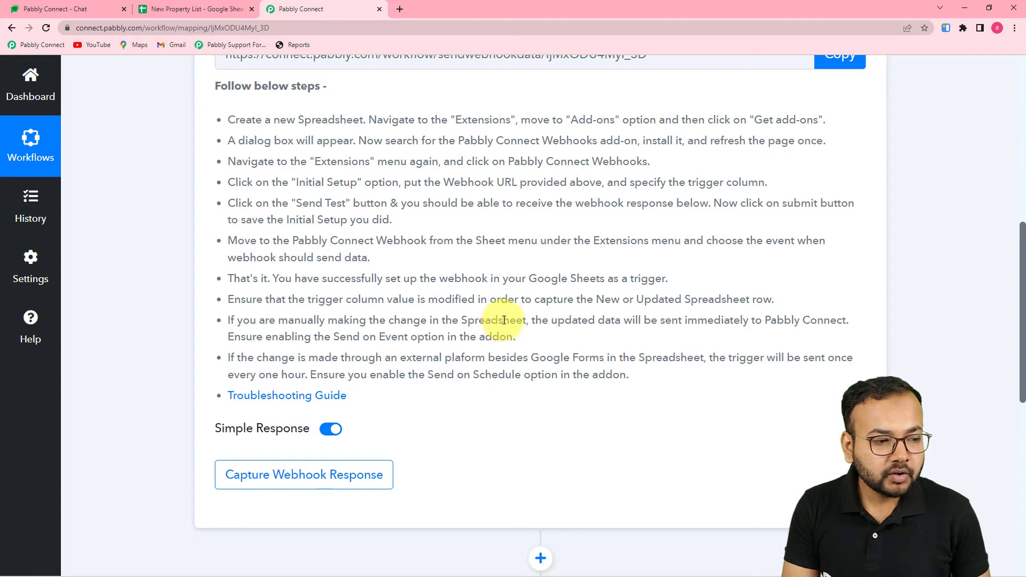
{"action": "scroll", "coordinate": [508, 318], "scroll_direction": "up", "scroll_amount": 3}
{"action": "left_click", "coordinate": [839, 213]}
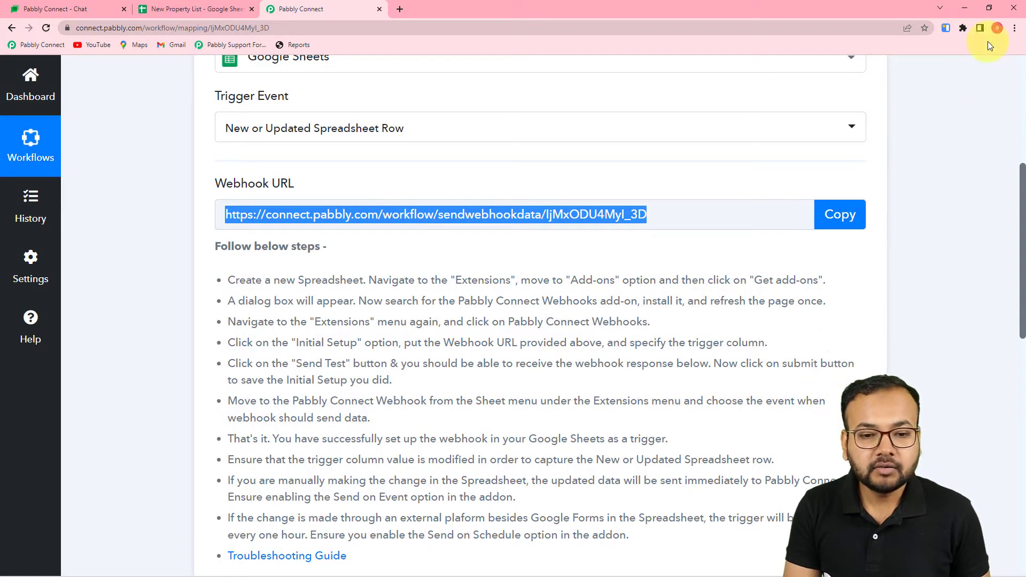
{"action": "left_click", "coordinate": [962, 12]}
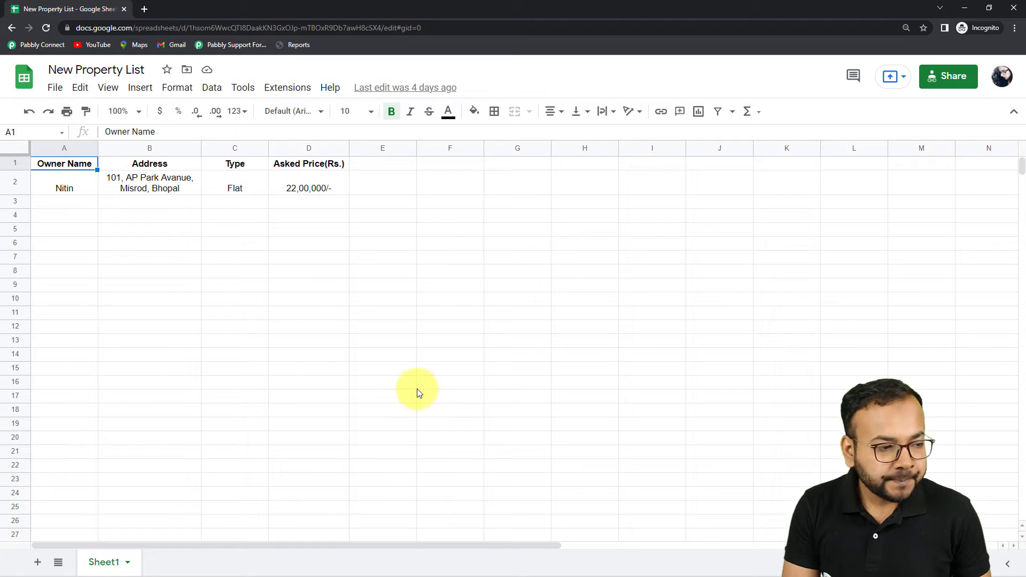
- Look up the Pabbly Connect Webhooks add-on in the Google Workspace Marketplace, then reload the spreadsheet
{"action": "left_click", "coordinate": [295, 88]}
{"action": "mouse_move", "coordinate": [294, 113]}
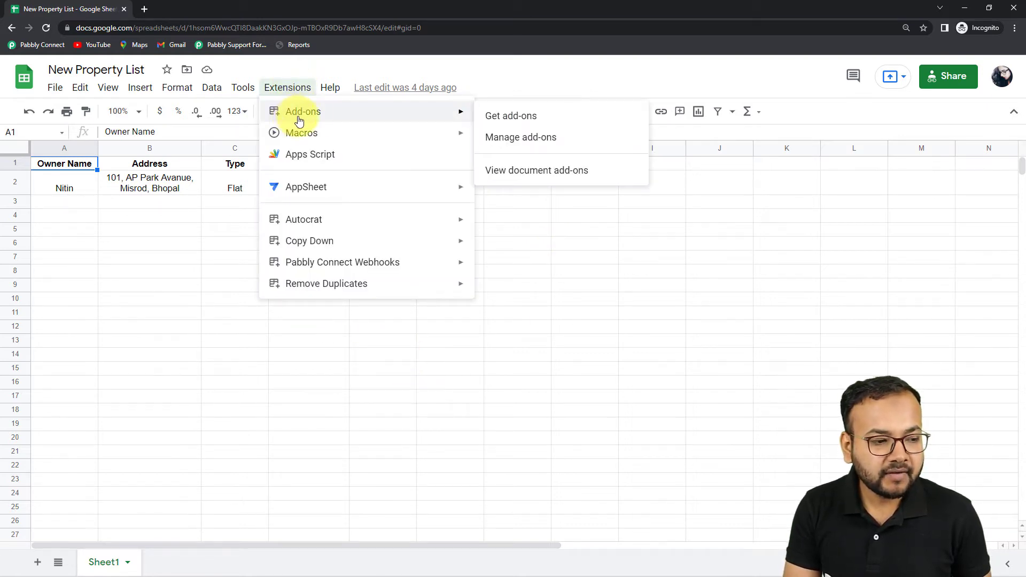
{"action": "left_click", "coordinate": [520, 119]}
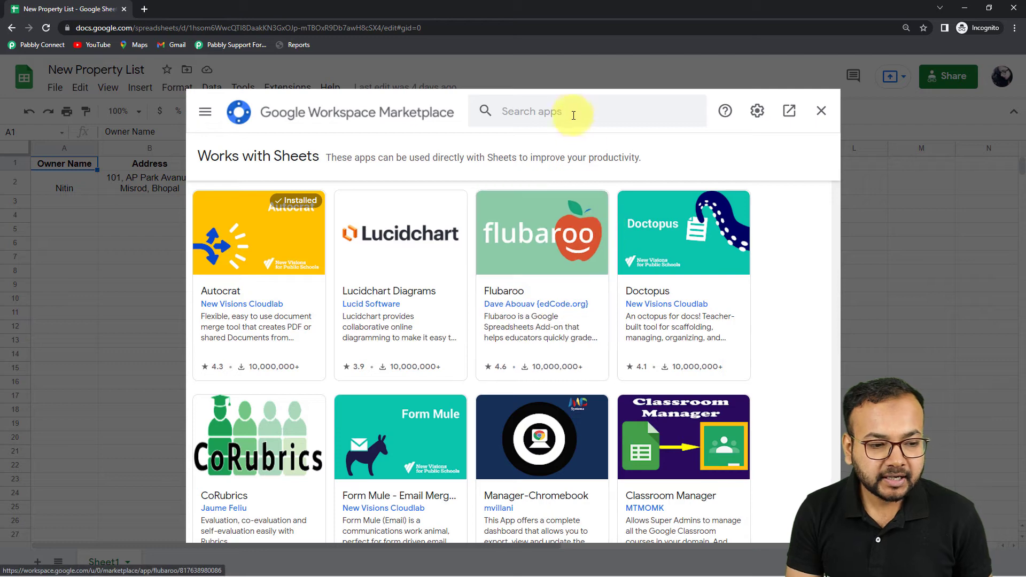
{"action": "left_click", "coordinate": [574, 112]}
{"action": "type", "text": "p"}
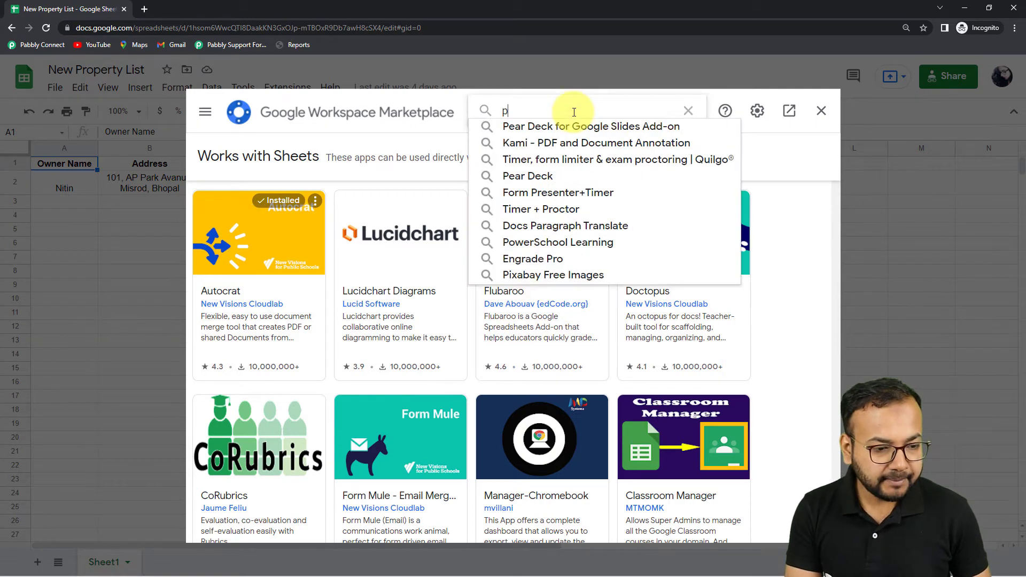
{"action": "type", "text": "abb"}
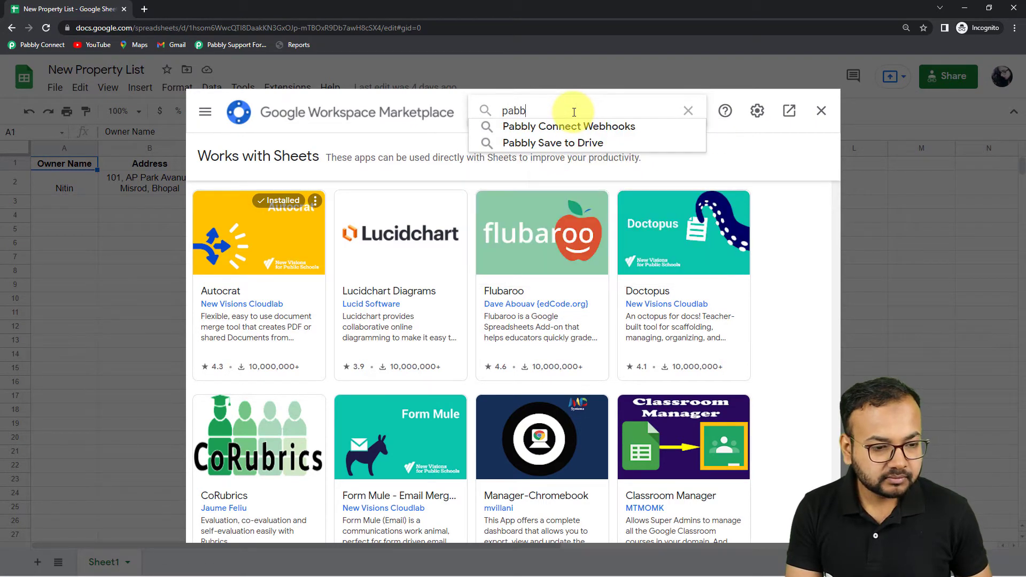
{"action": "left_click", "coordinate": [570, 132]}
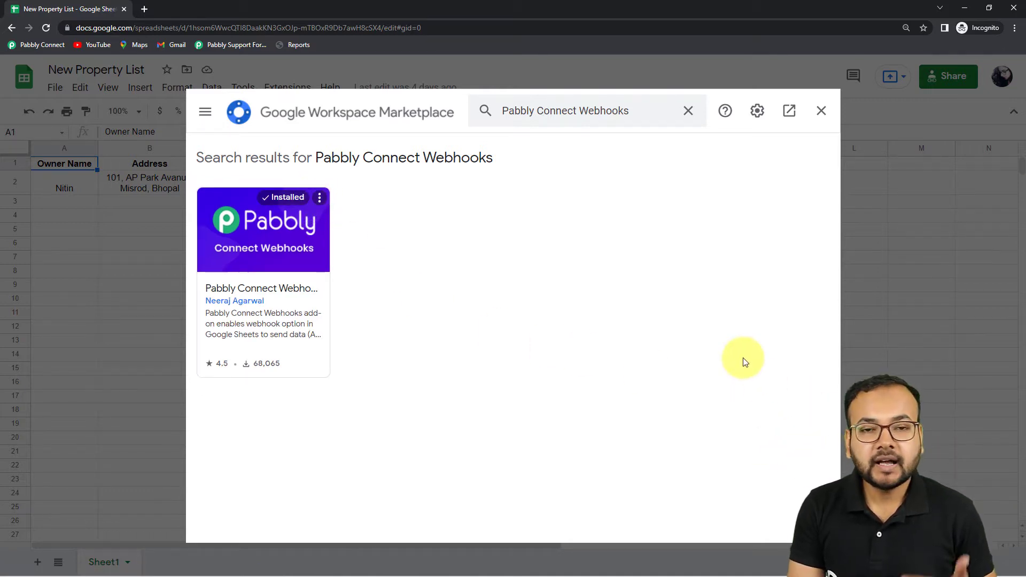
{"action": "left_click", "coordinate": [822, 111]}
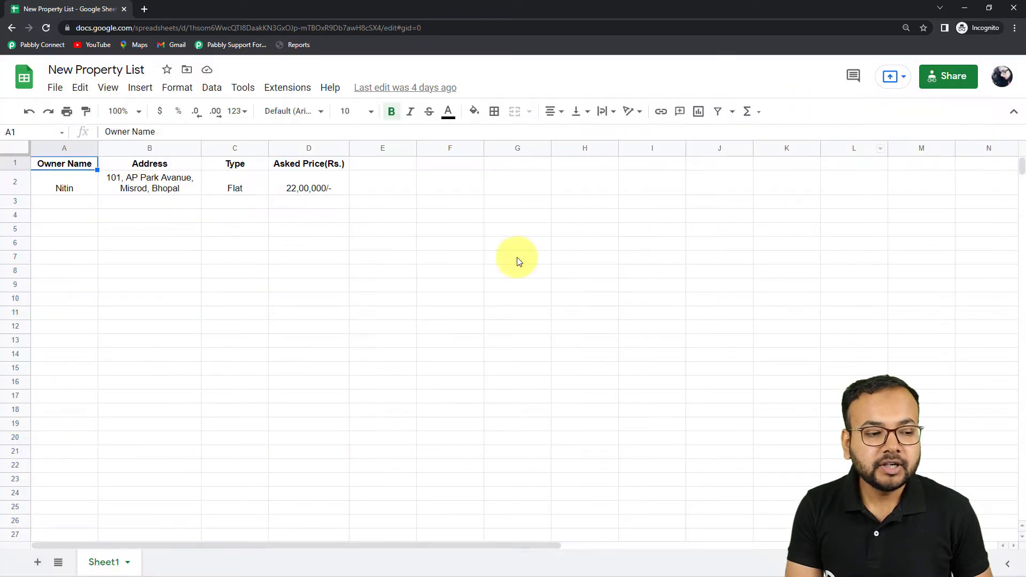
{"action": "left_click", "coordinate": [50, 30]}
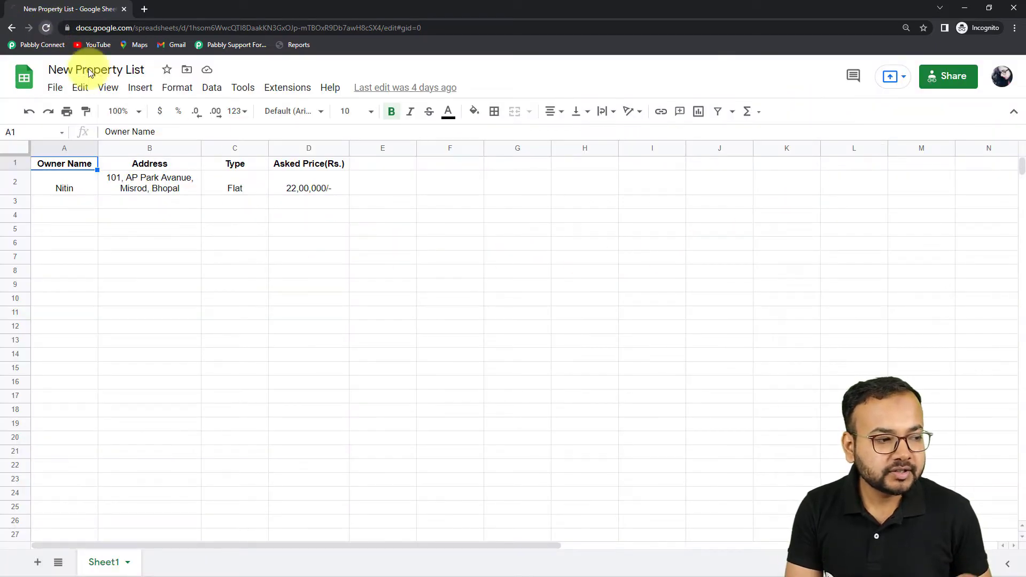
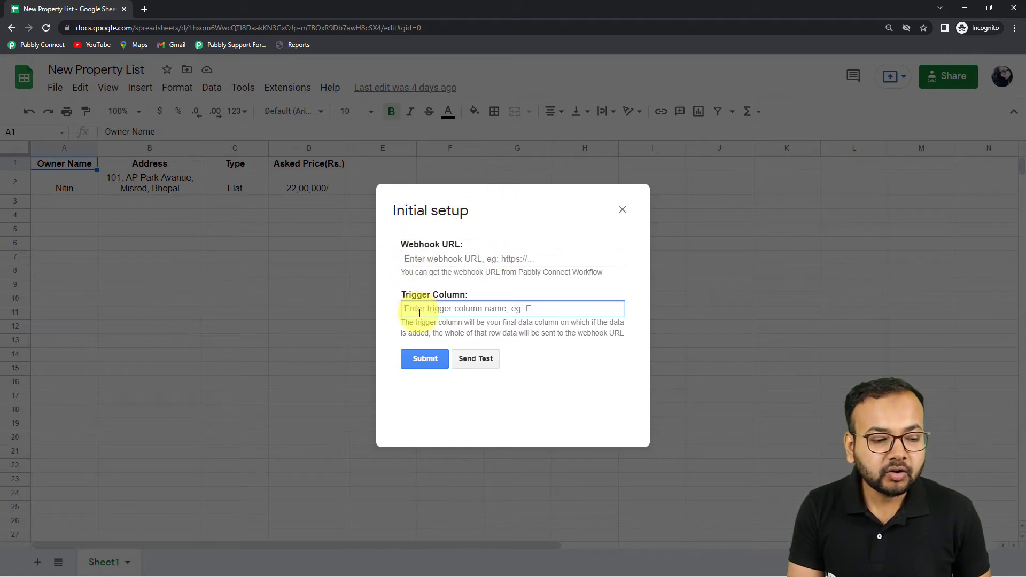
- Open the Pabbly Connect Webhooks initial setup and paste the copied webhook URL as its Webhook URL
{"action": "left_click", "coordinate": [623, 210]}
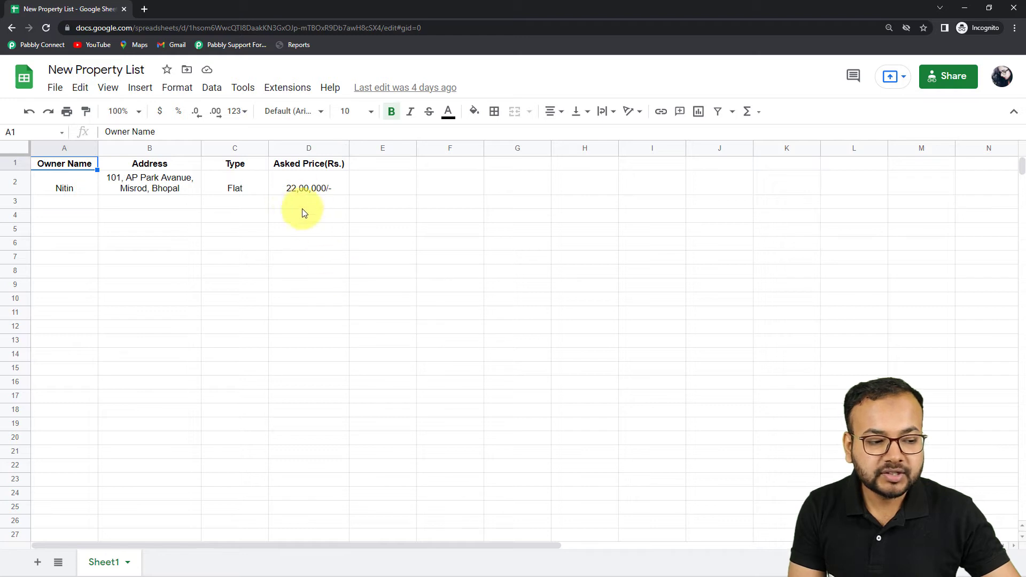
{"action": "left_click", "coordinate": [293, 87]}
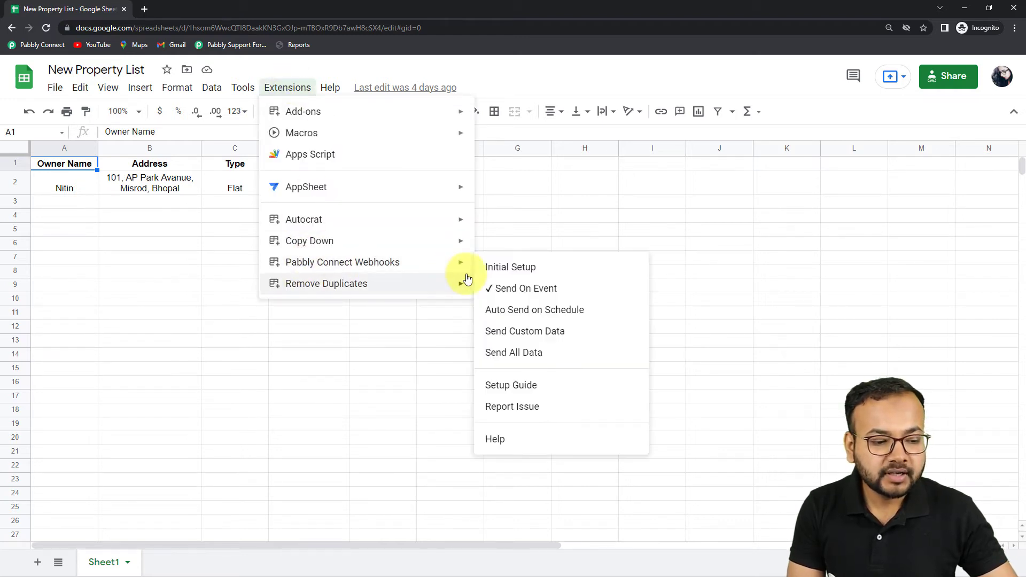
{"action": "left_click", "coordinate": [484, 265]}
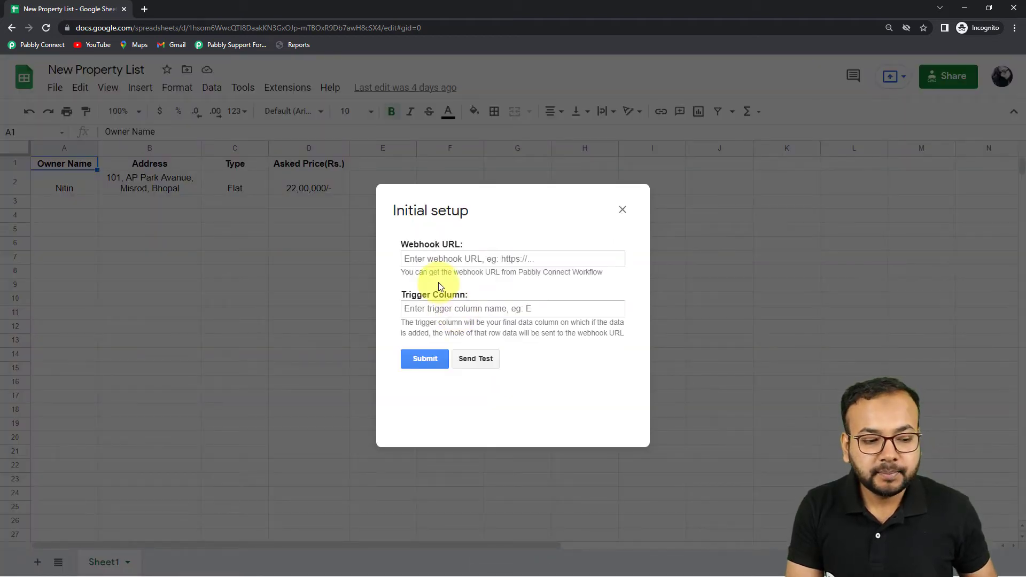
{"action": "right_click", "coordinate": [434, 258]}
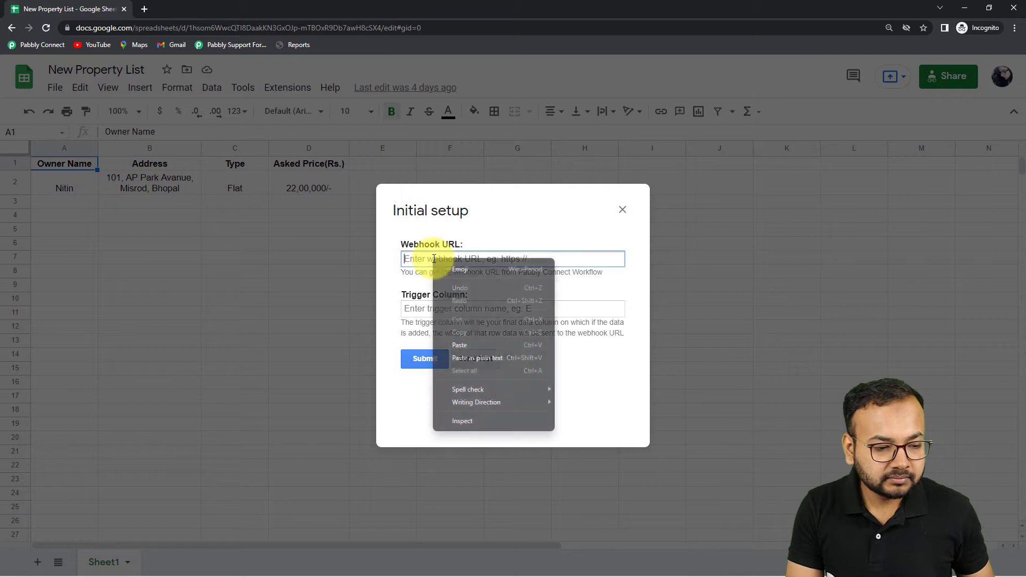
{"action": "left_click", "coordinate": [444, 339]}
{"action": "right_click", "coordinate": [447, 270]}
{"action": "left_click", "coordinate": [407, 261]}
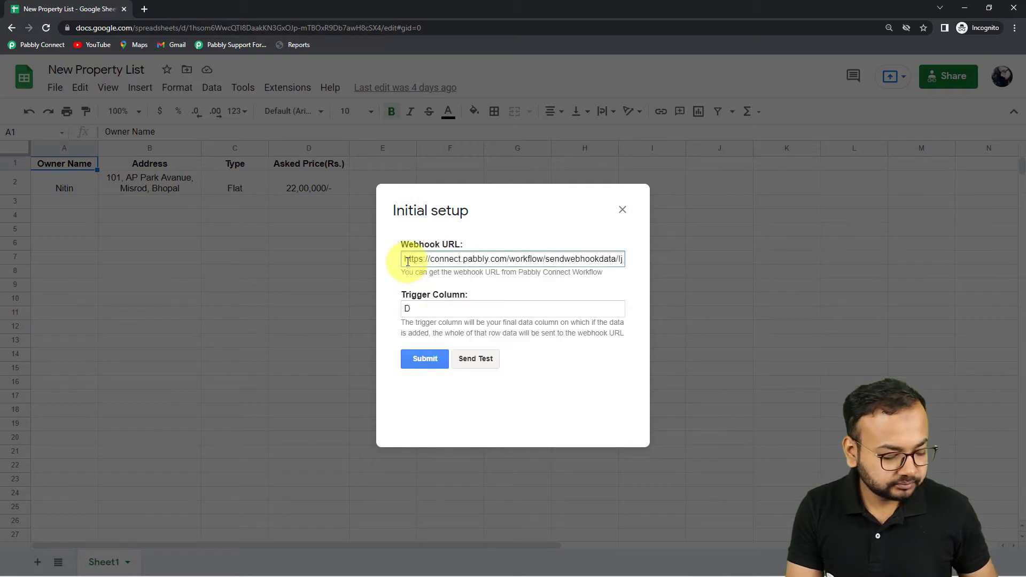
{"action": "key", "text": "ctrl+a"}
{"action": "key", "text": "BackSpace"}
{"action": "right_click", "coordinate": [418, 262]}
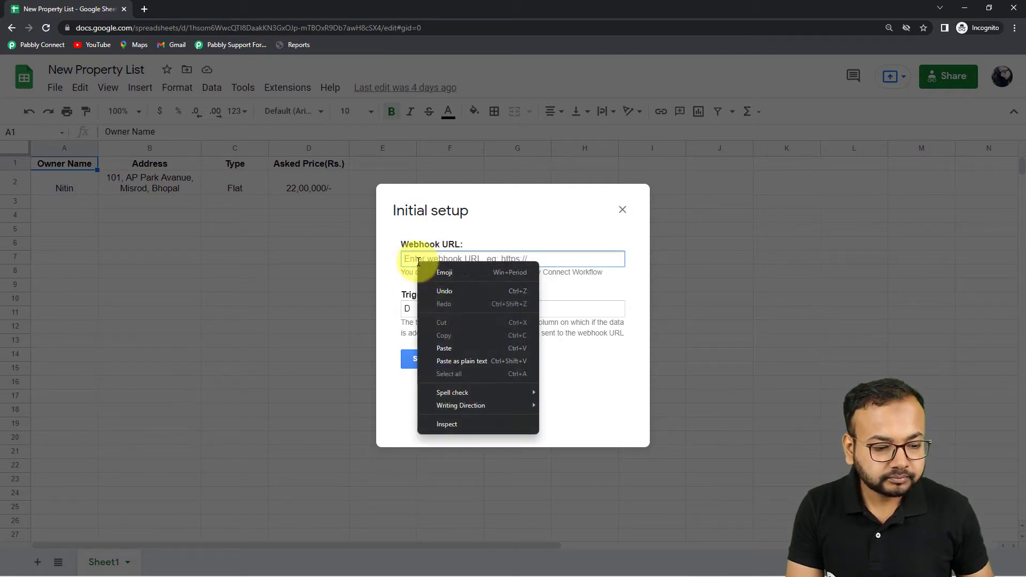
{"action": "left_click", "coordinate": [444, 348]}
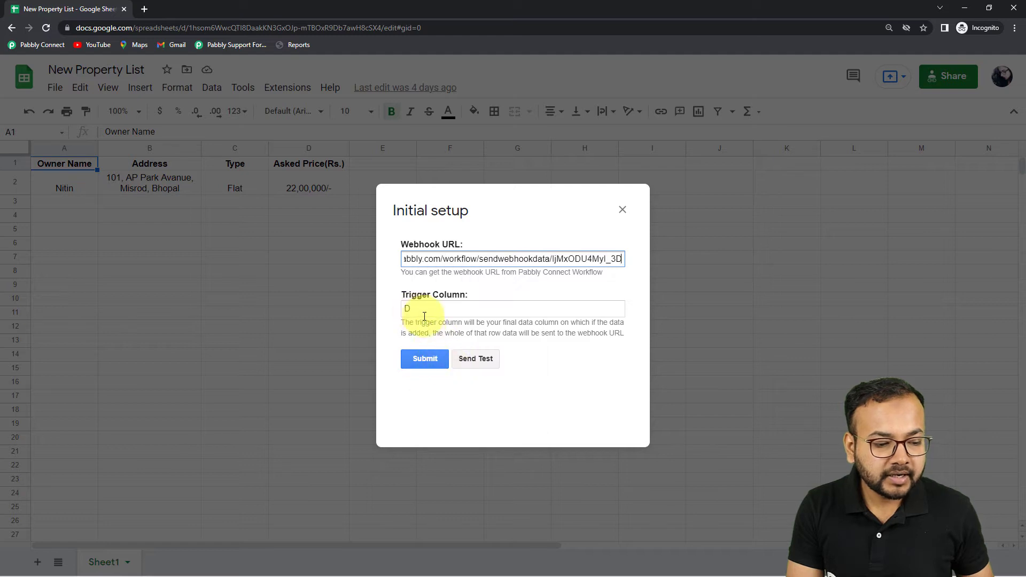
- Switch to the Pabbly Connect workflow and check the trigger's remaining setup instructions and its webhook response status
{"action": "left_click", "coordinate": [428, 334]}
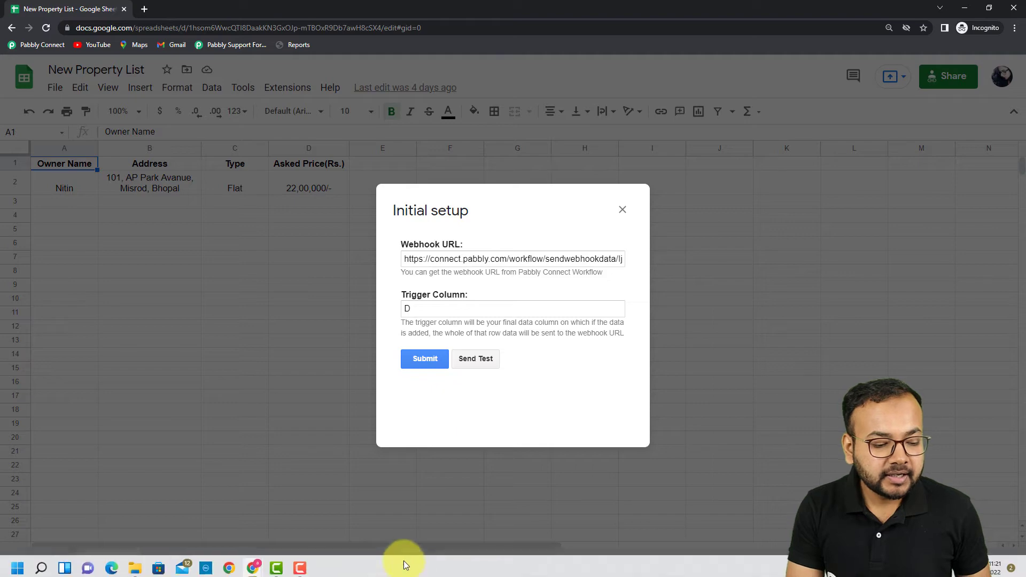
{"action": "mouse_move", "coordinate": [253, 564]}
{"action": "left_click", "coordinate": [217, 522]}
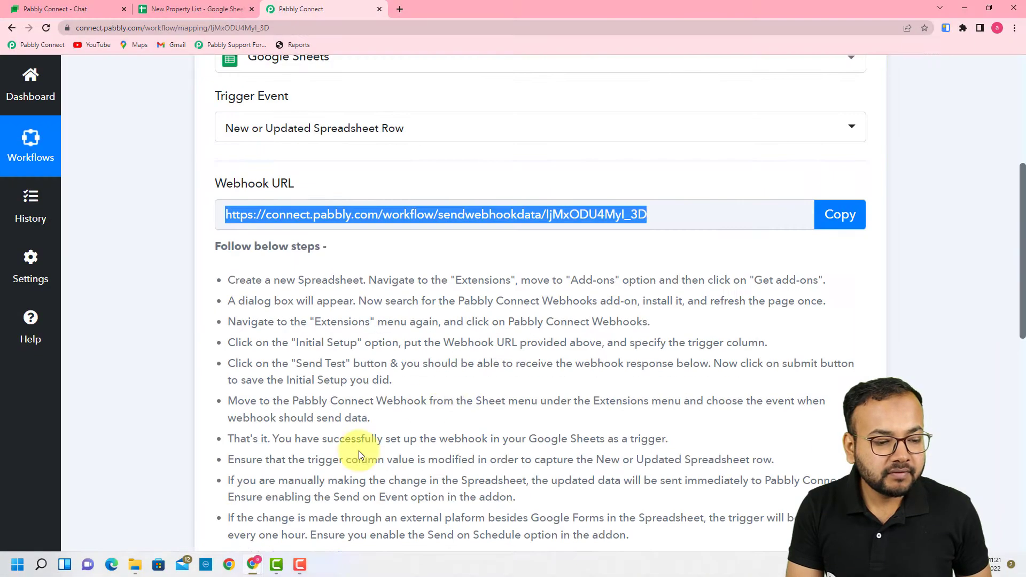
{"action": "scroll", "coordinate": [738, 338], "scroll_direction": "down", "scroll_amount": 5}
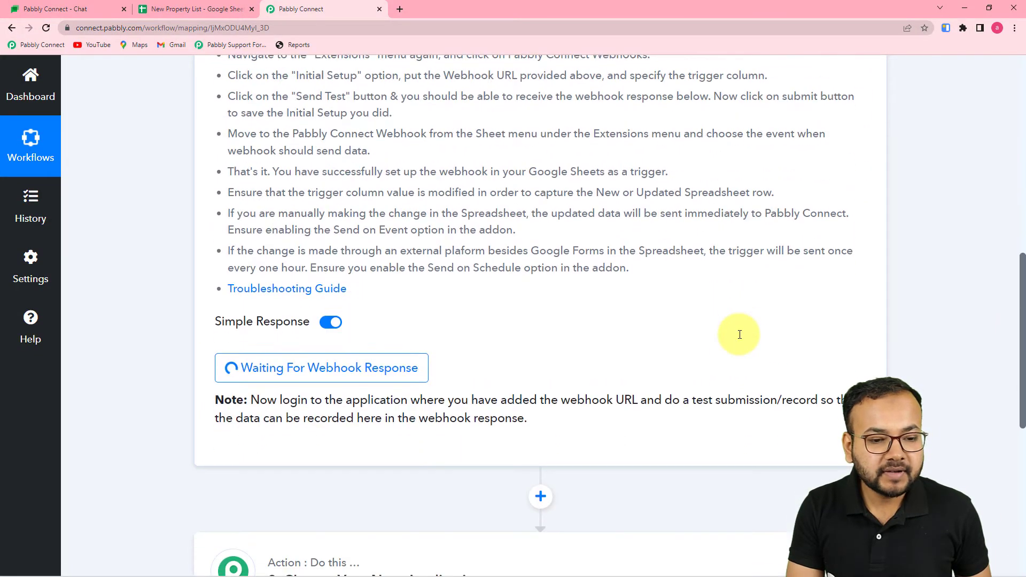
{"action": "scroll", "coordinate": [839, 61], "scroll_direction": "up", "scroll_amount": 2}
{"action": "scroll", "coordinate": [469, 321], "scroll_direction": "up", "scroll_amount": 2}
{"action": "scroll", "coordinate": [488, 329], "scroll_direction": "down", "scroll_amount": 5}
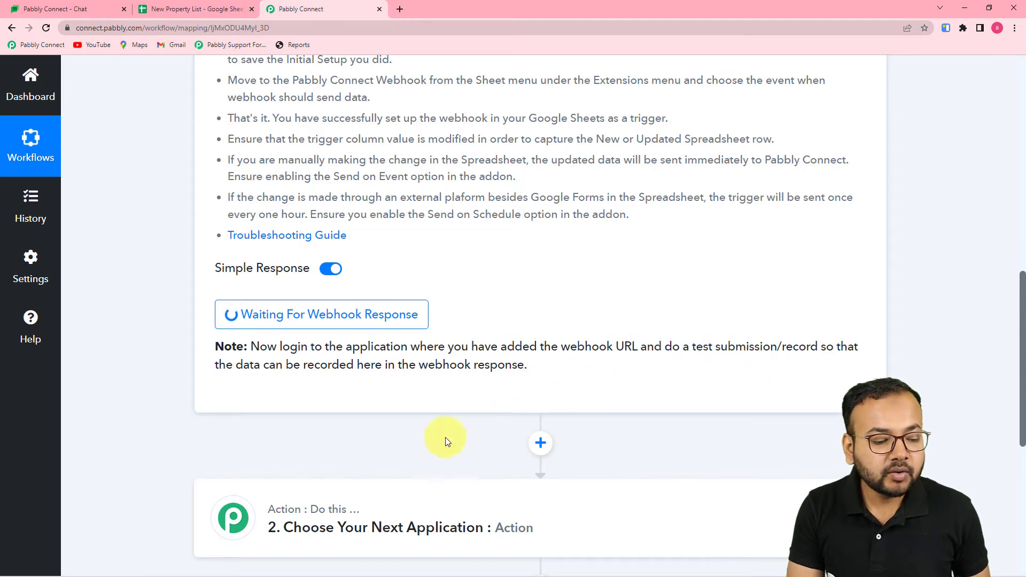
- Send test data from the spreadsheet's webhook initial setup and review the response received in the Pabbly Connect workflow
{"action": "left_click", "coordinate": [961, 12]}
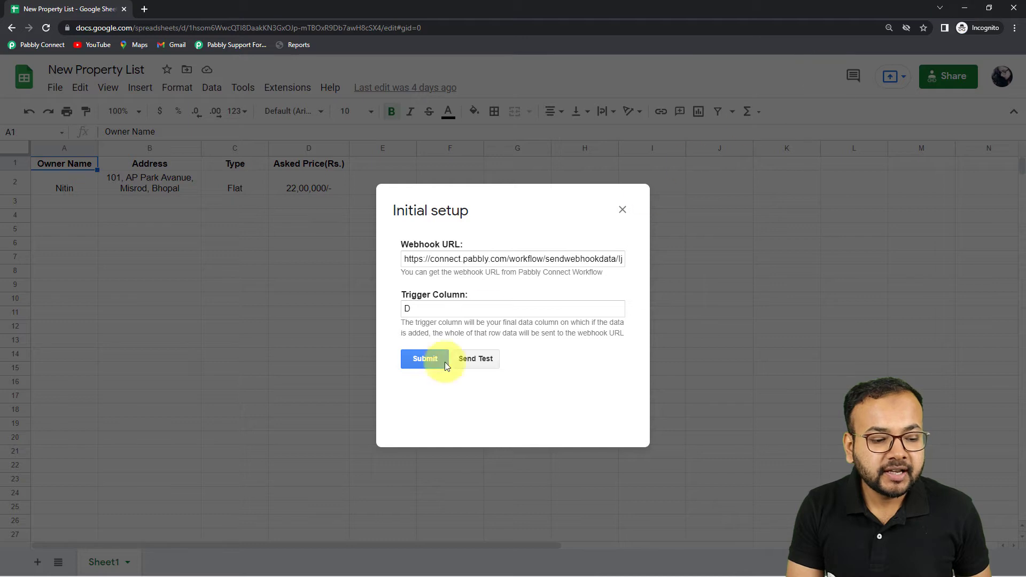
{"action": "left_click", "coordinate": [469, 361]}
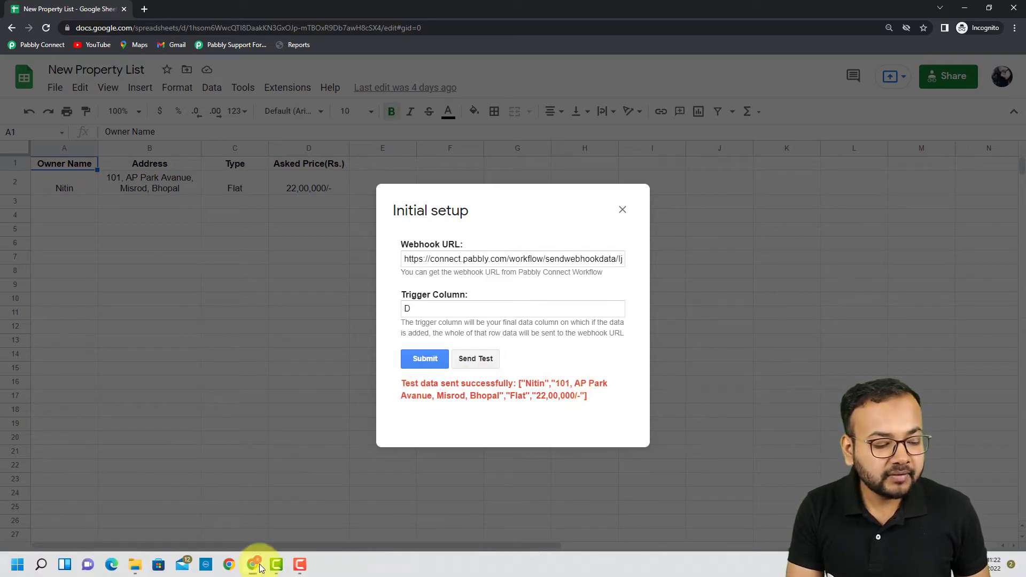
{"action": "mouse_move", "coordinate": [253, 564]}
{"action": "left_click", "coordinate": [246, 522]}
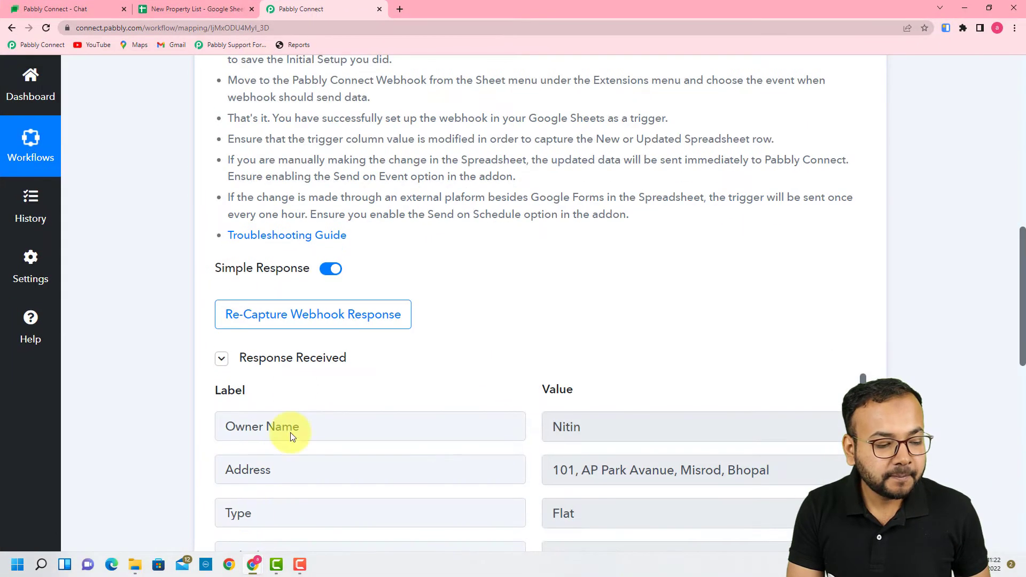
{"action": "scroll", "coordinate": [170, 357], "scroll_direction": "down", "scroll_amount": 2}
{"action": "scroll", "coordinate": [170, 358], "scroll_direction": "down", "scroll_amount": 3}
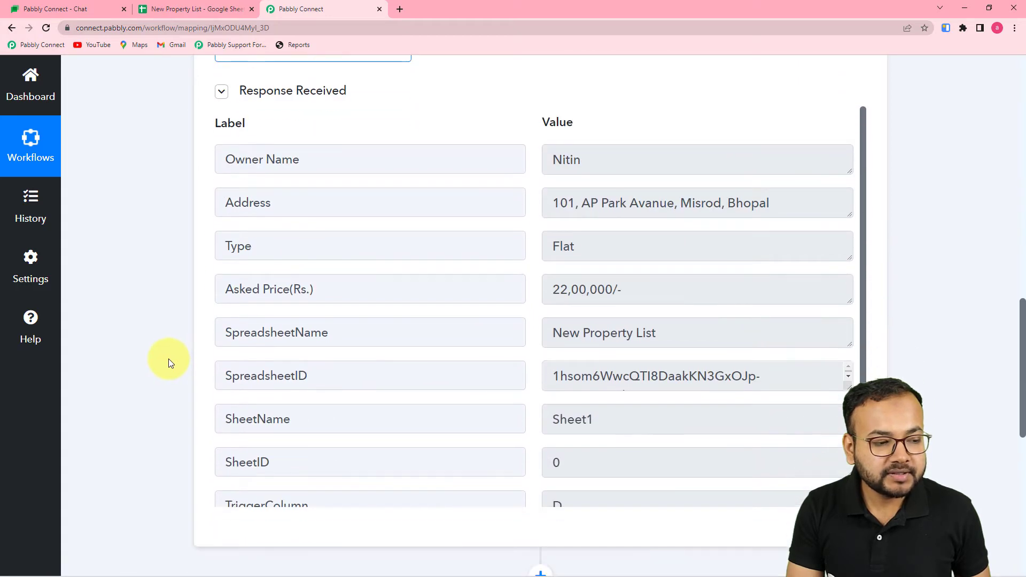
{"action": "scroll", "coordinate": [470, 287], "scroll_direction": "down", "scroll_amount": 2}
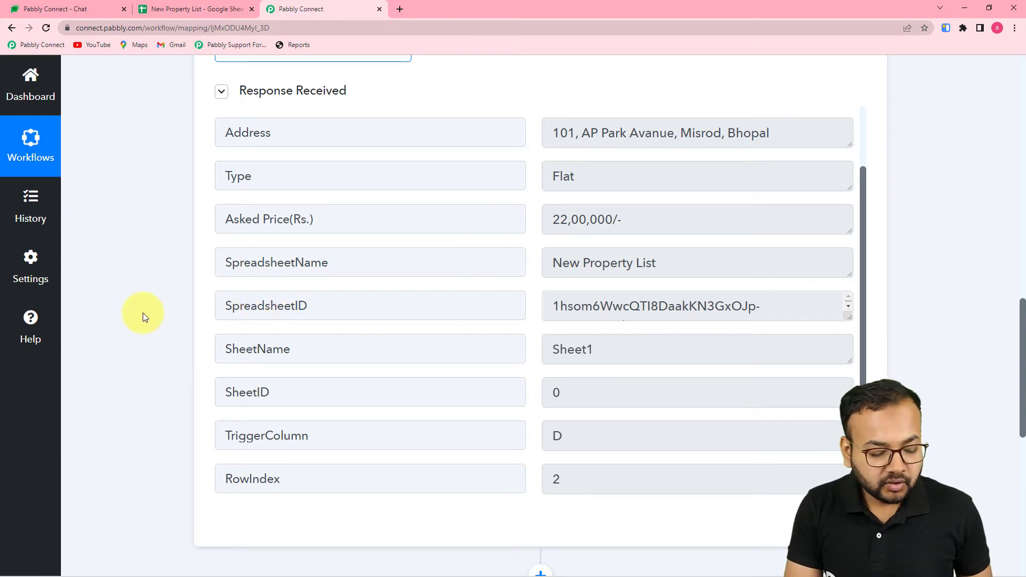
{"action": "scroll", "coordinate": [143, 317], "scroll_direction": "down", "scroll_amount": 1}
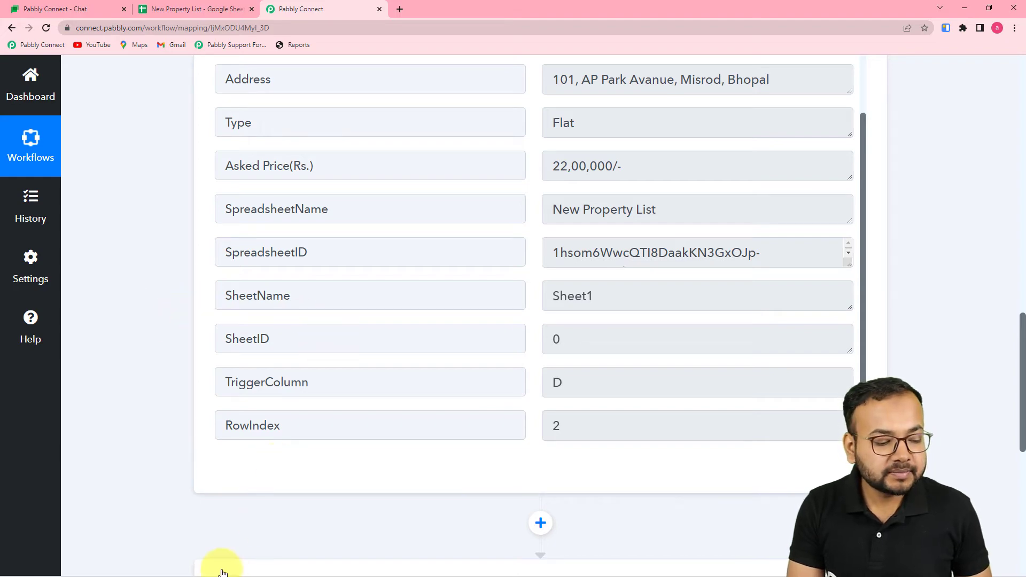
- Submit the initial setup in the spreadsheet and check the Send On Event option of the Pabbly Connect Webhooks add-on
{"action": "left_click", "coordinate": [966, 9]}
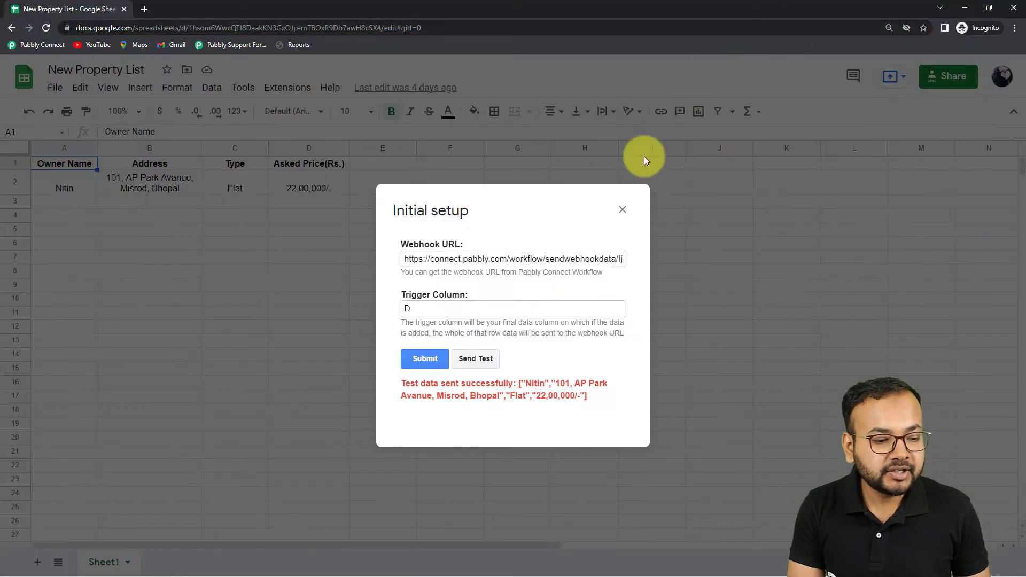
{"action": "left_click", "coordinate": [416, 357]}
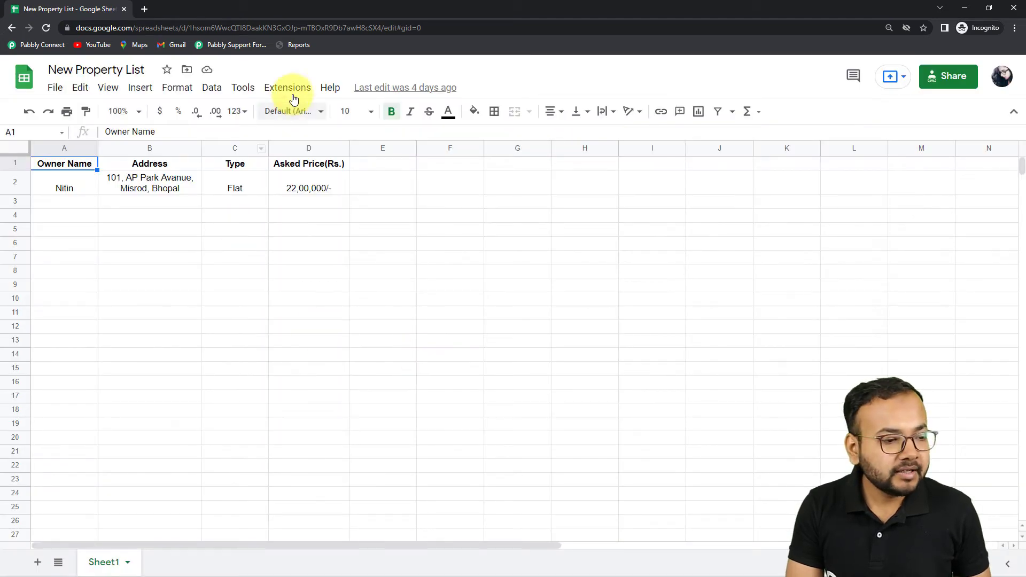
{"action": "left_click", "coordinate": [297, 91]}
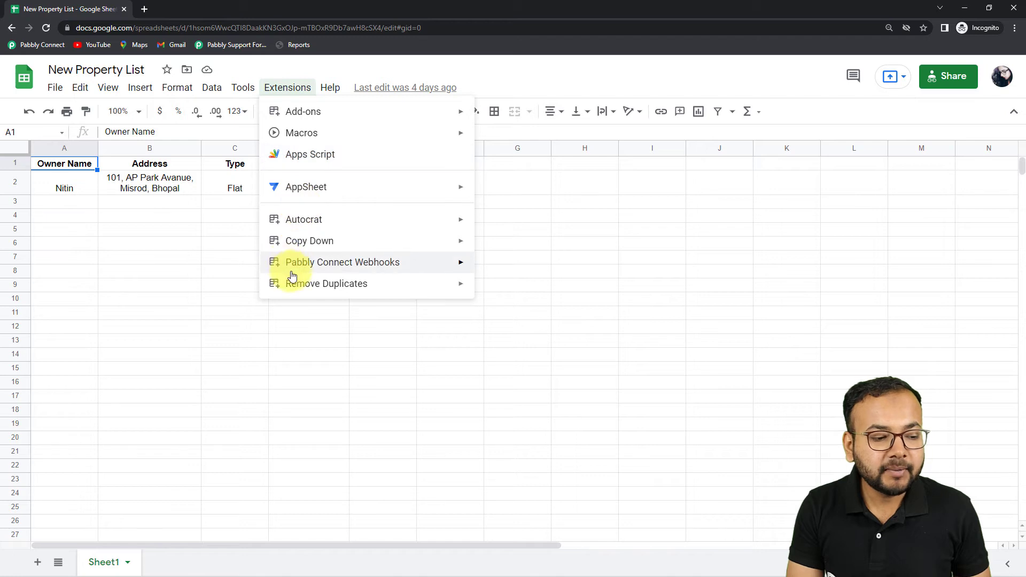
{"action": "mouse_move", "coordinate": [362, 267]}
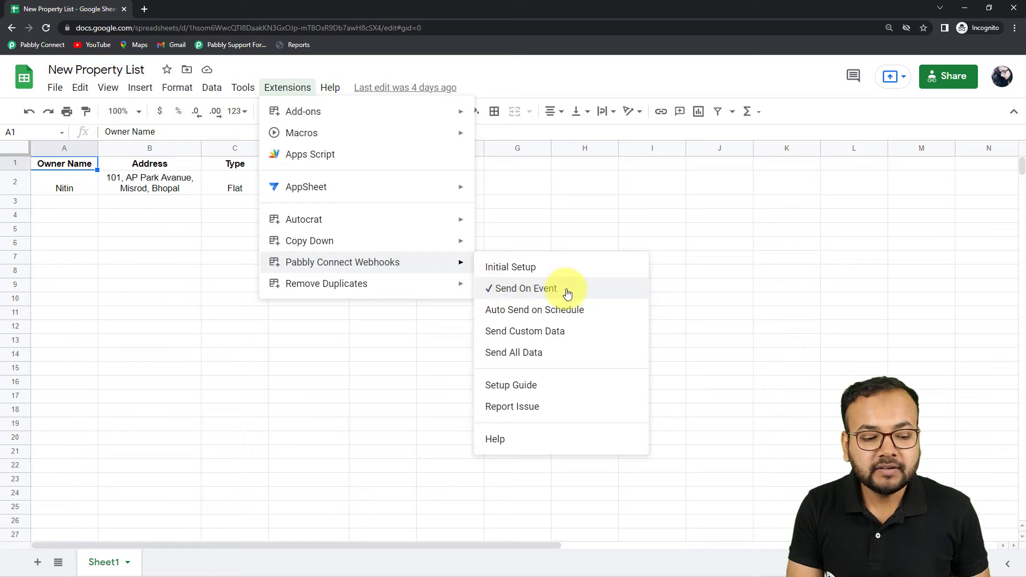
{"action": "left_click", "coordinate": [677, 286]}
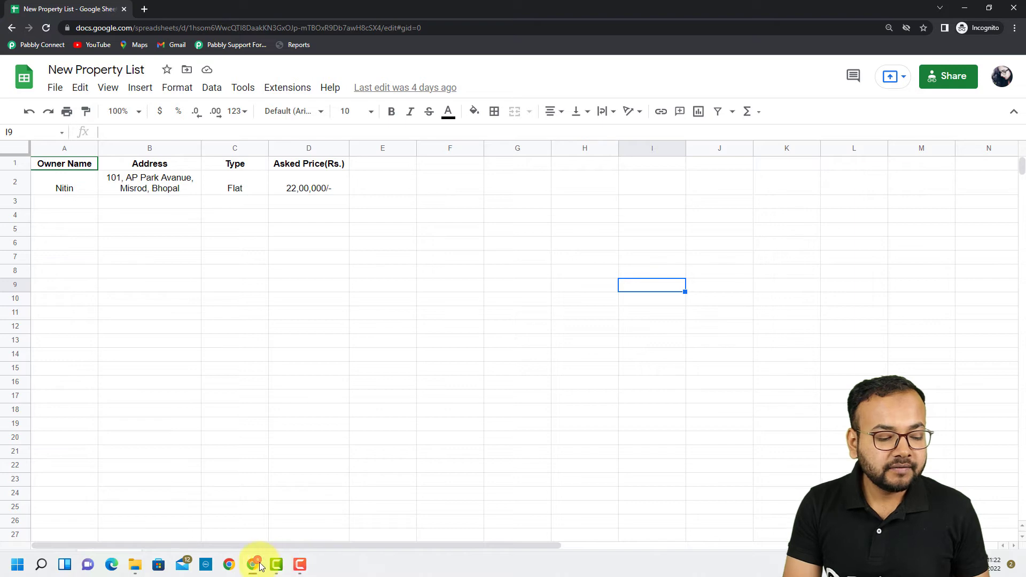
- Switch to the Pabbly Connect workflow to look at its action step, and view the Pabbly Connect space in Google Chat
{"action": "mouse_move", "coordinate": [254, 562]}
{"action": "left_click", "coordinate": [243, 504]}
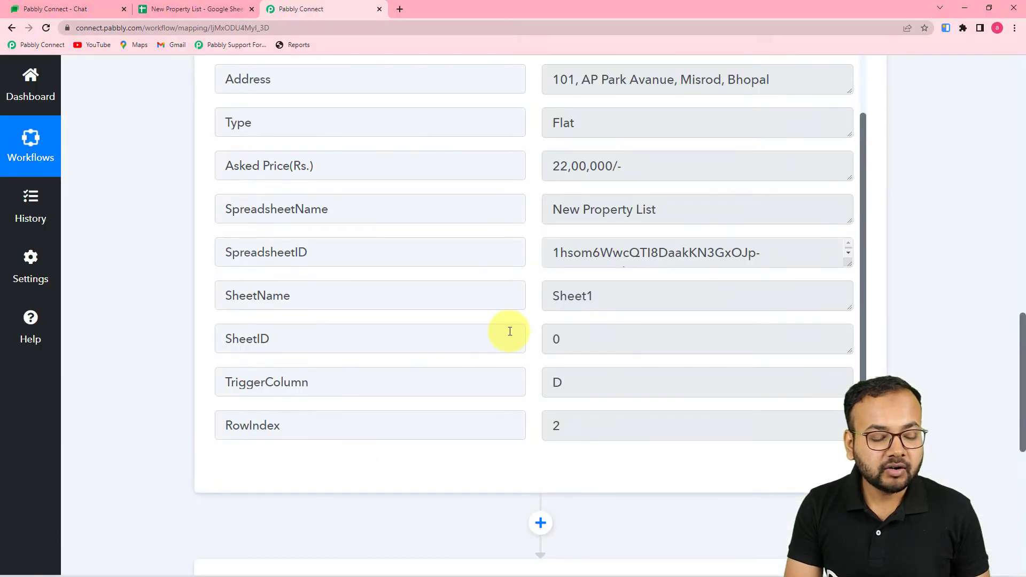
{"action": "scroll", "coordinate": [624, 250], "scroll_direction": "down", "scroll_amount": 2}
{"action": "scroll", "coordinate": [626, 238], "scroll_direction": "up", "scroll_amount": 1}
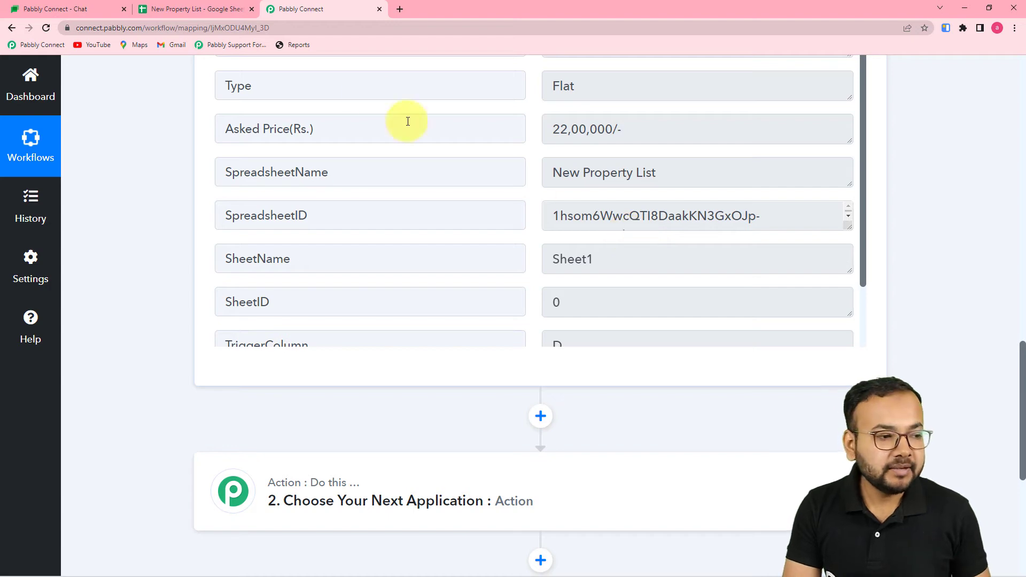
{"action": "left_click", "coordinate": [63, 6]}
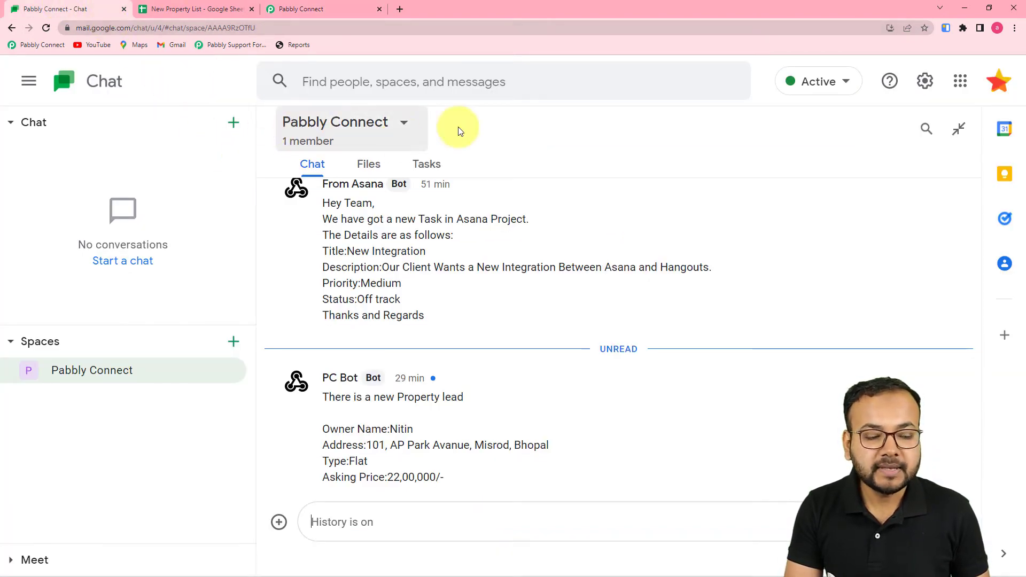
- Set the workflow's action application to Google Hangouts Chat with the Create Message event
{"action": "left_click", "coordinate": [321, 7]}
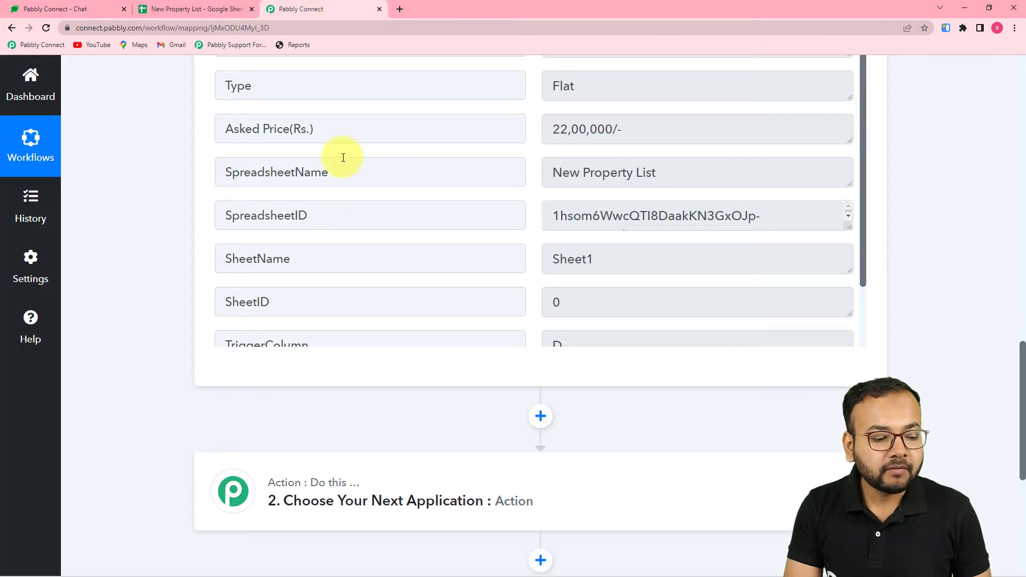
{"action": "scroll", "coordinate": [336, 263], "scroll_direction": "down", "scroll_amount": 4}
{"action": "scroll", "coordinate": [327, 278], "scroll_direction": "down", "scroll_amount": 4}
{"action": "left_click", "coordinate": [373, 144]}
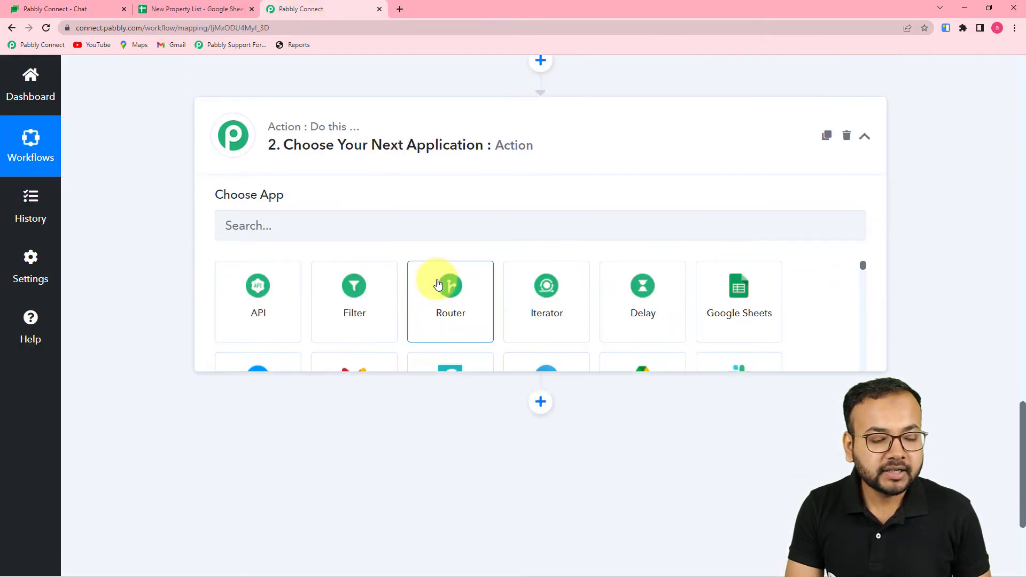
{"action": "left_click", "coordinate": [343, 233]}
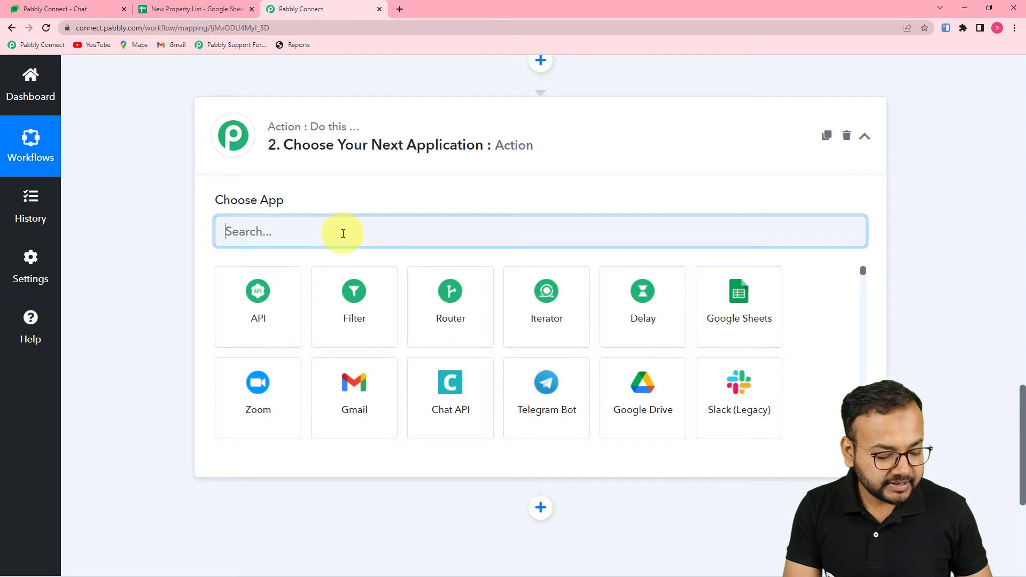
{"action": "type", "text": "ha"}
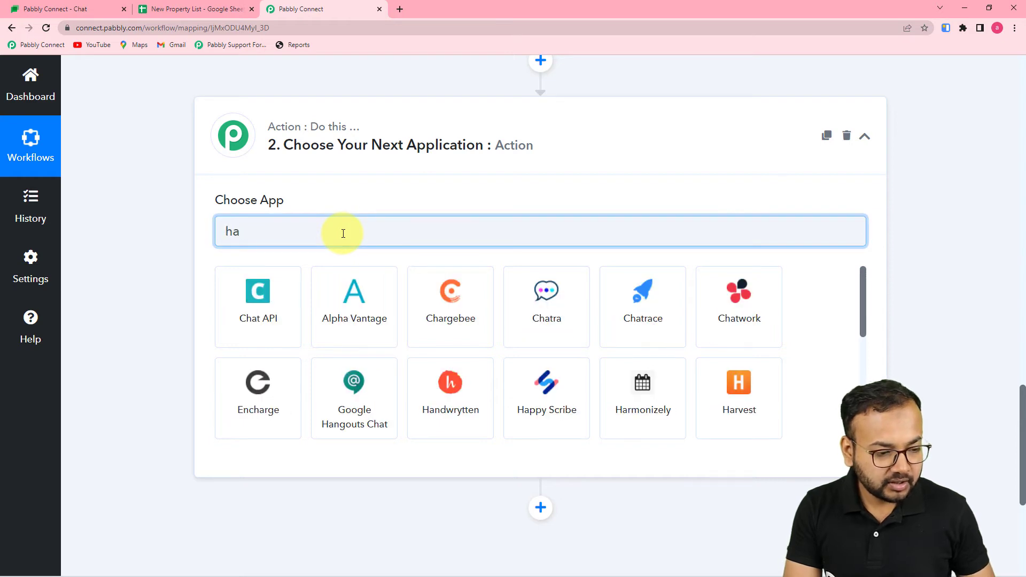
{"action": "type", "text": "ng"}
{"action": "left_click", "coordinate": [285, 302]}
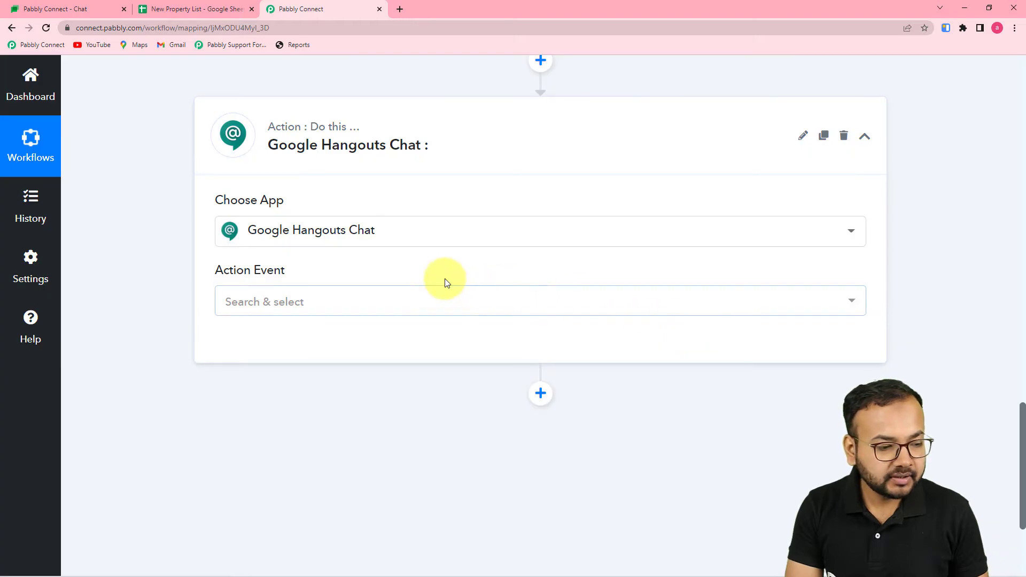
{"action": "left_click", "coordinate": [420, 319]}
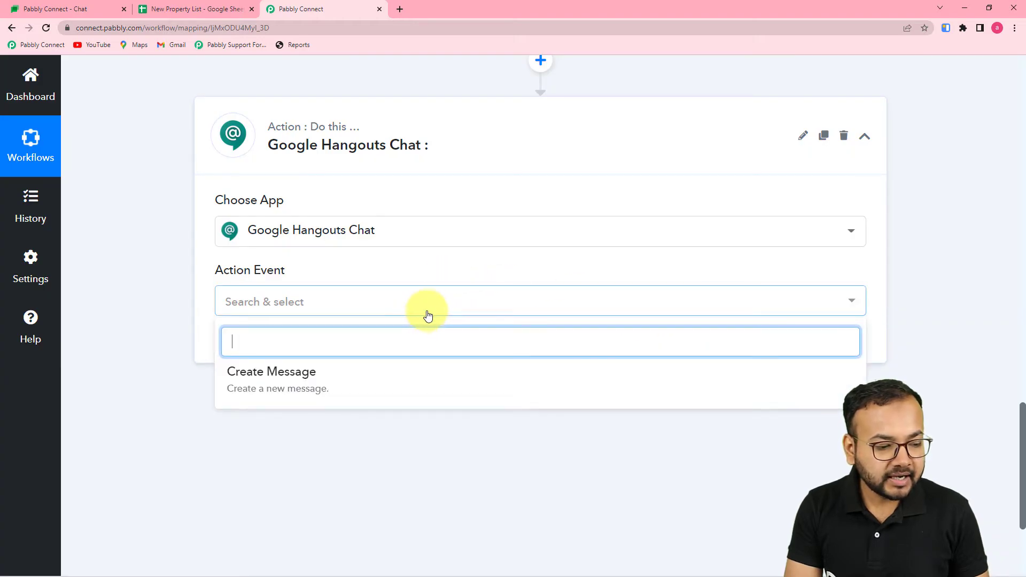
{"action": "left_click", "coordinate": [257, 394]}
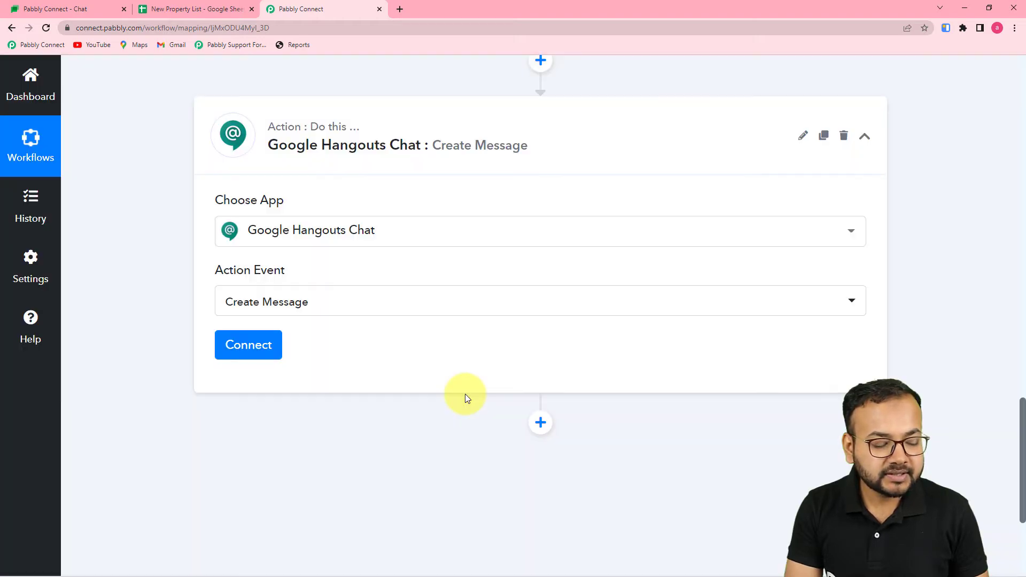
- Connect the Google Hangouts Chat action and open the help page on obtaining the Chat Webhook URL
{"action": "left_click", "coordinate": [238, 349]}
{"action": "scroll", "coordinate": [444, 367], "scroll_direction": "down", "scroll_amount": 3}
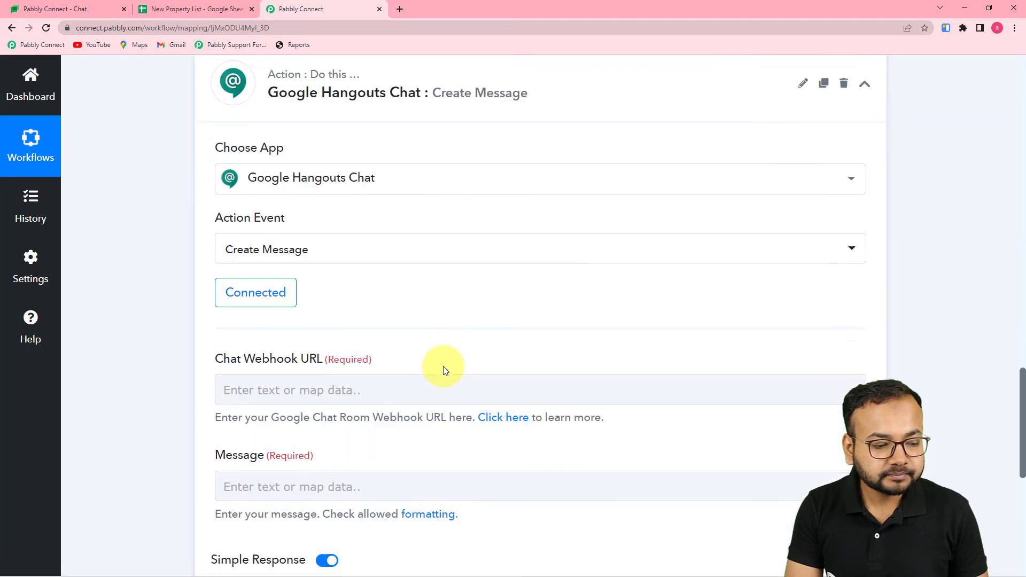
{"action": "scroll", "coordinate": [444, 367], "scroll_direction": "down", "scroll_amount": 1}
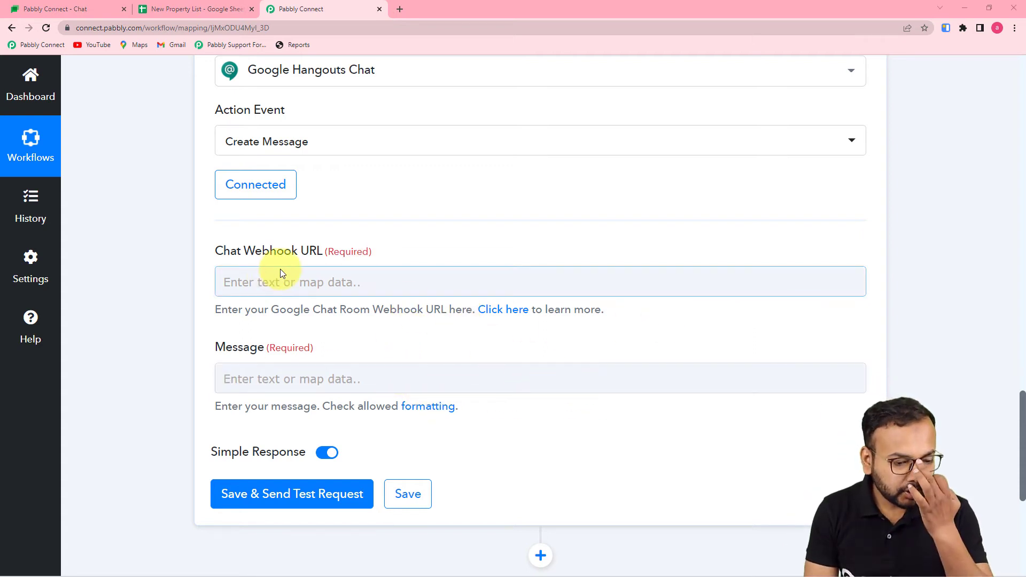
{"action": "left_click", "coordinate": [507, 314]}
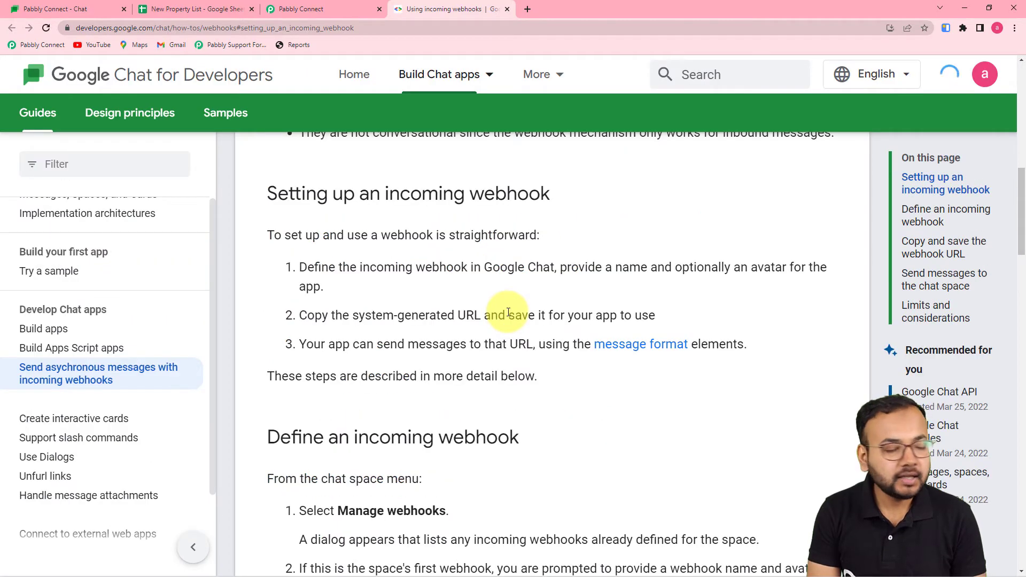
- Switch to Google Chat and open the incoming webhooks management for the Pabbly Connect space
{"action": "left_click", "coordinate": [97, 10]}
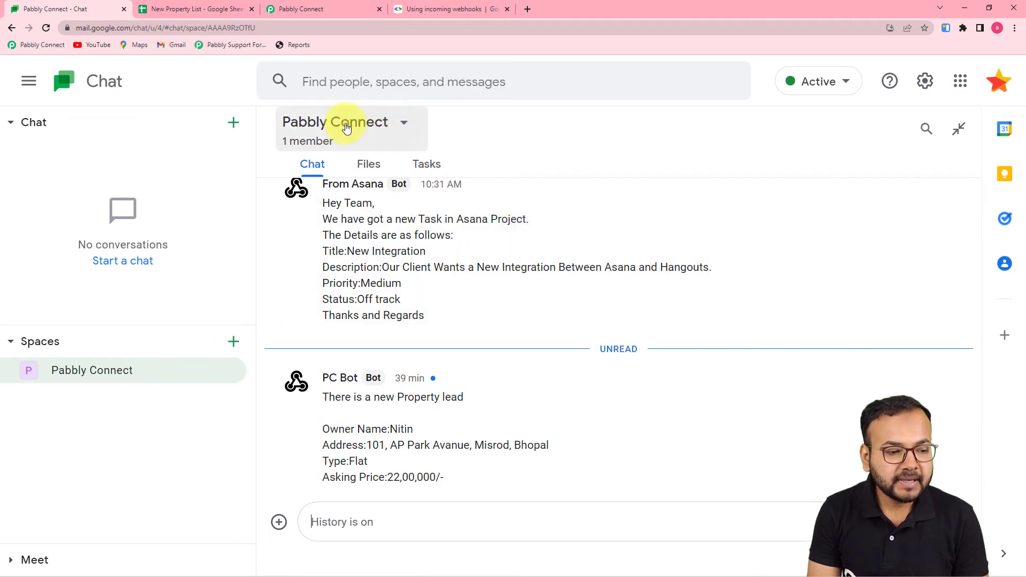
{"action": "left_click", "coordinate": [404, 126]}
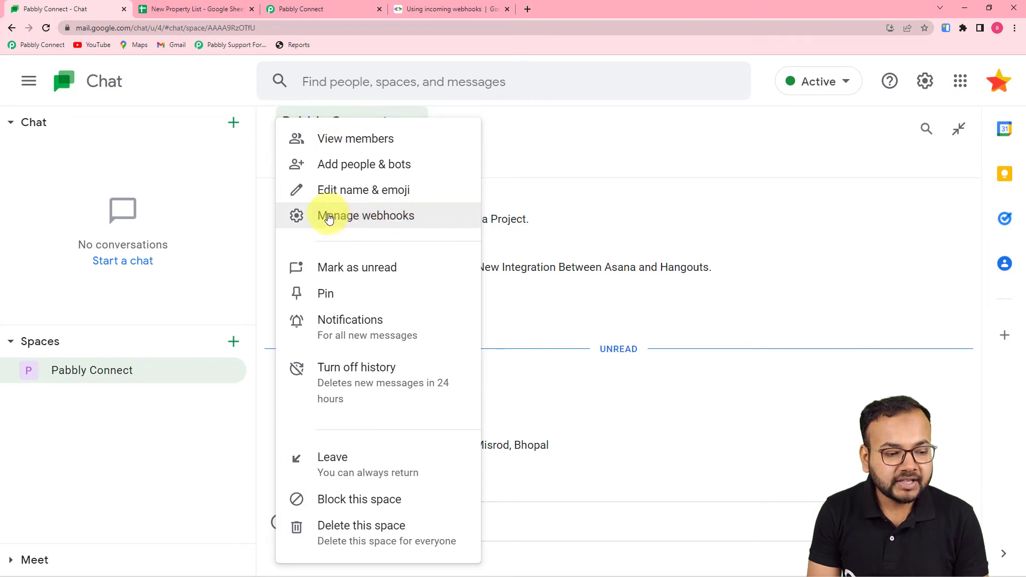
{"action": "left_click", "coordinate": [346, 225]}
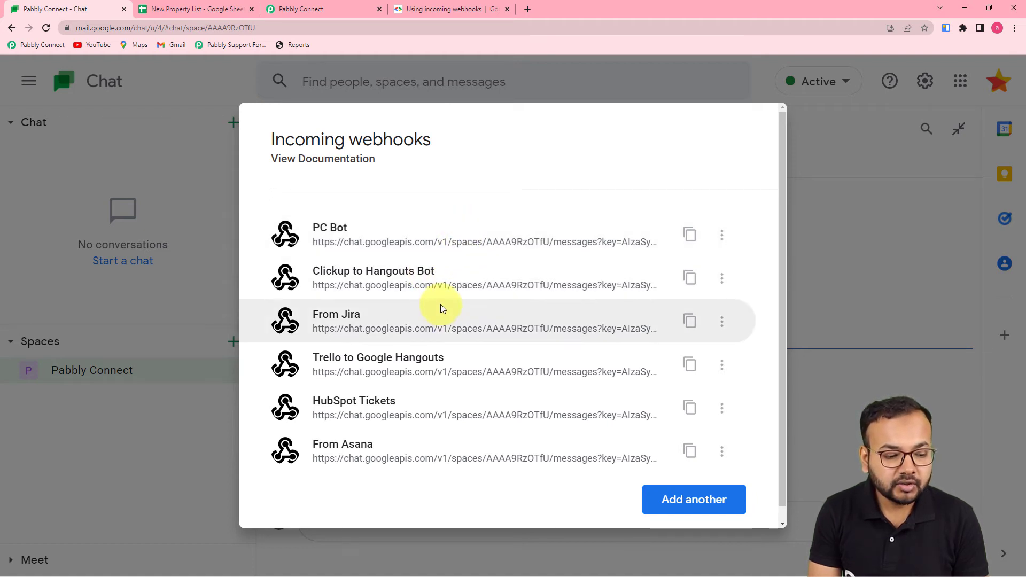
{"action": "scroll", "coordinate": [442, 305], "scroll_direction": "down", "scroll_amount": 1}
{"action": "scroll", "coordinate": [442, 305], "scroll_direction": "up", "scroll_amount": 1}
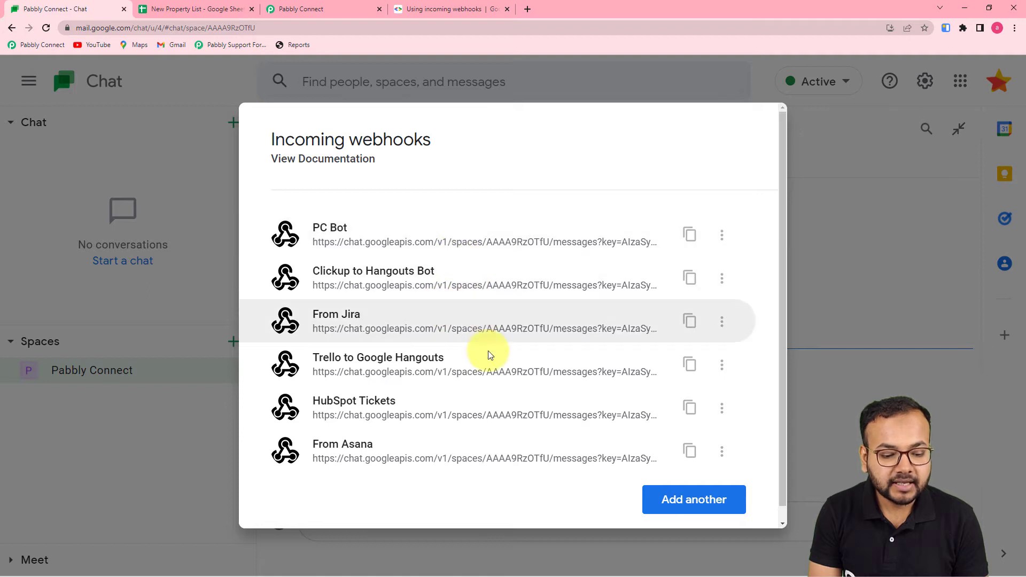
- Add and save a new incoming webhook named "From Google Sheets" for the Pabbly Connect space
{"action": "left_click", "coordinate": [691, 501]}
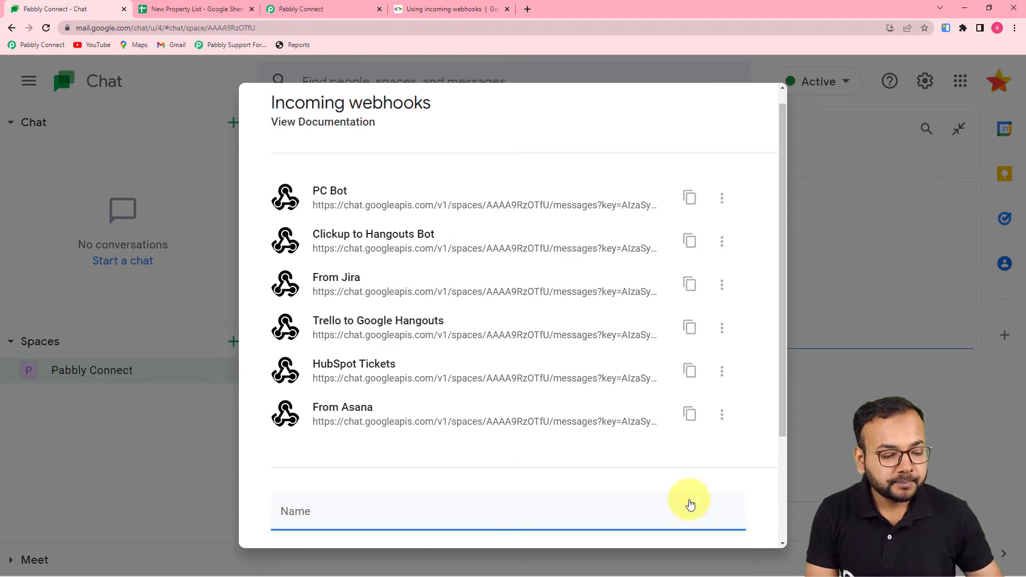
{"action": "type", "text": "From"}
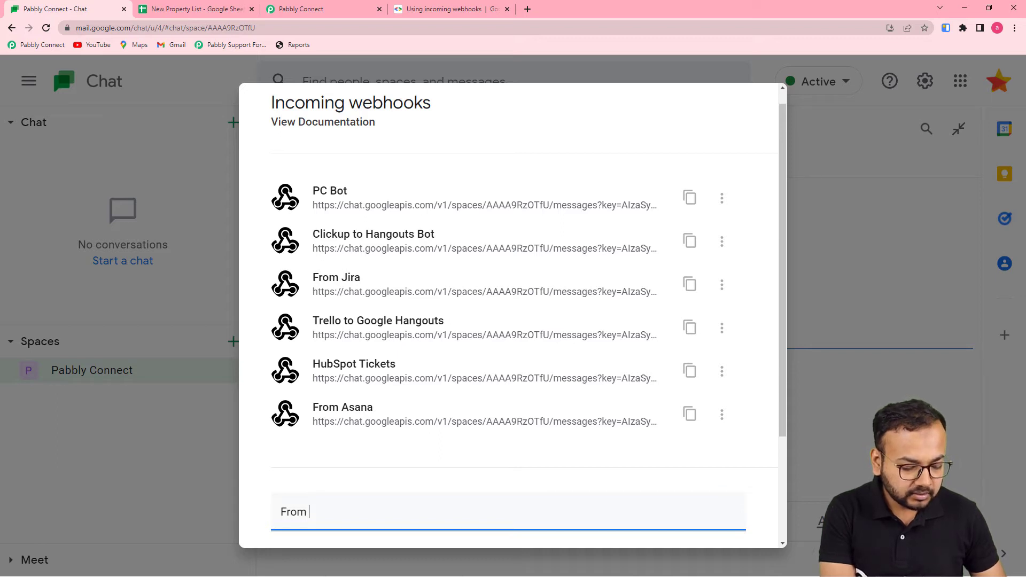
{"action": "type", "text": " Googl"}
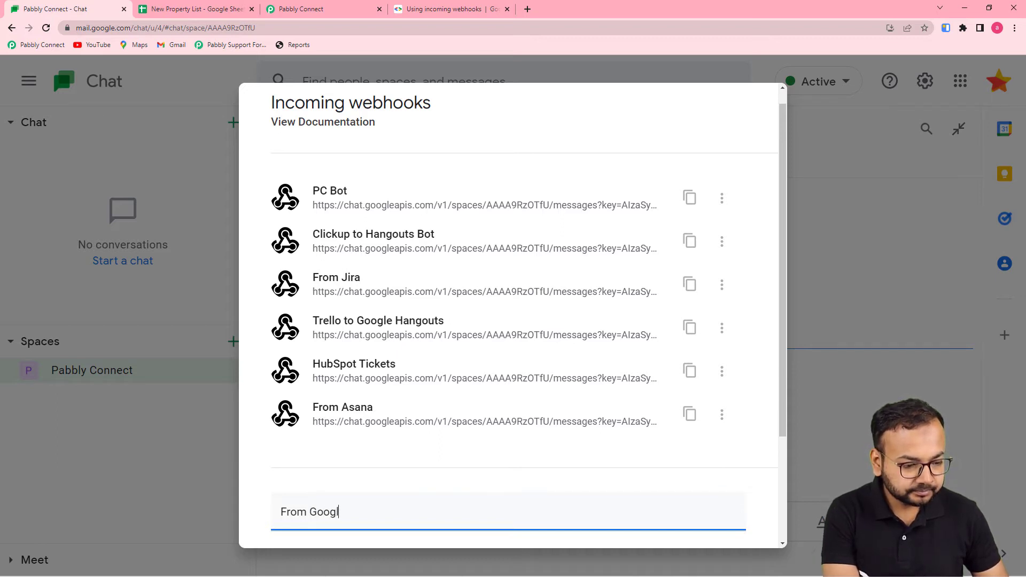
{"action": "type", "text": "e Sh"}
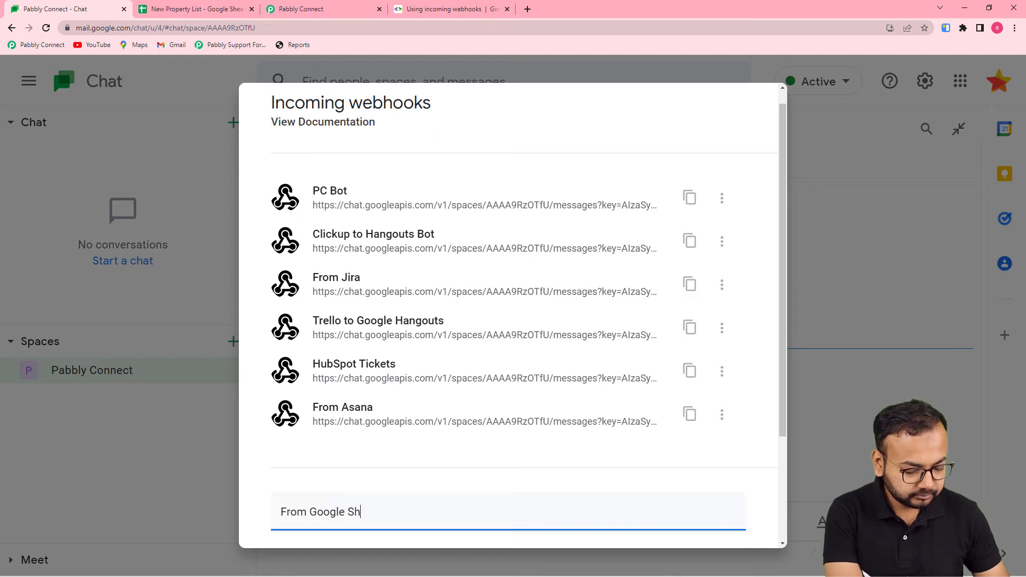
{"action": "type", "text": "eets"}
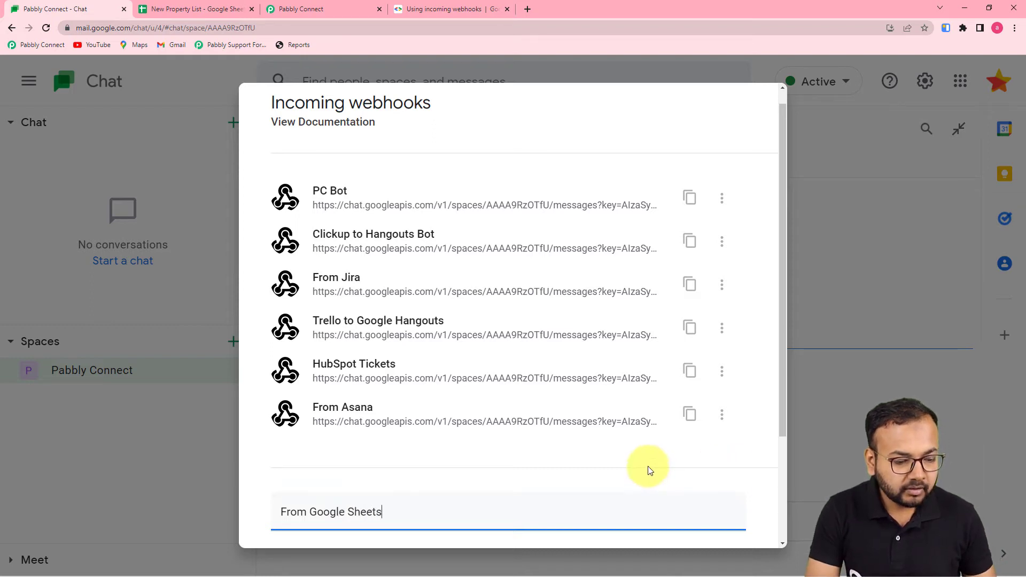
{"action": "scroll", "coordinate": [644, 469], "scroll_direction": "down", "scroll_amount": 3}
{"action": "left_click", "coordinate": [710, 533]}
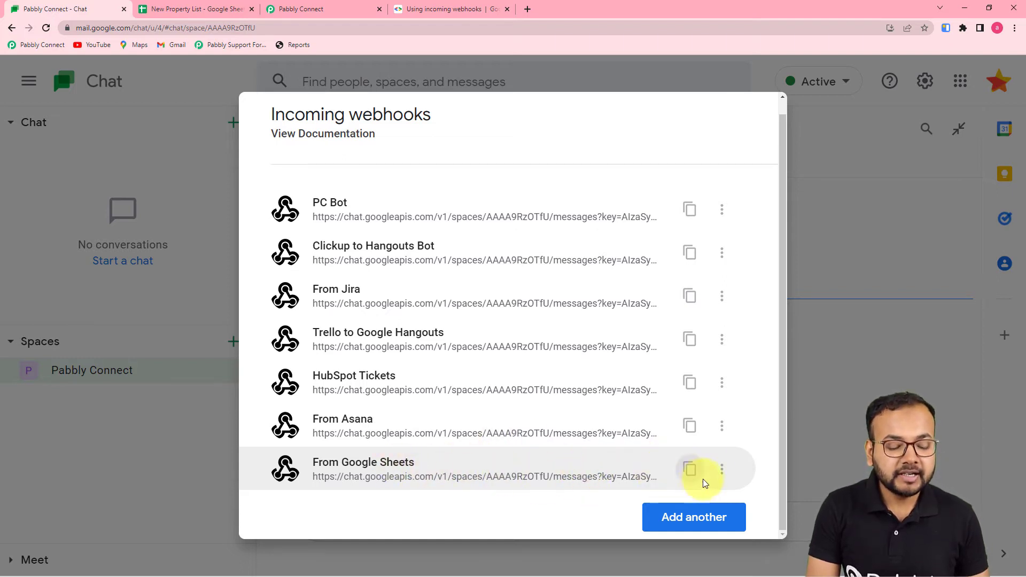
- Copy the From Google Sheets webhook's link and paste it into the Chat Webhook URL field in the Pabbly Connect workflow
{"action": "left_click", "coordinate": [689, 469]}
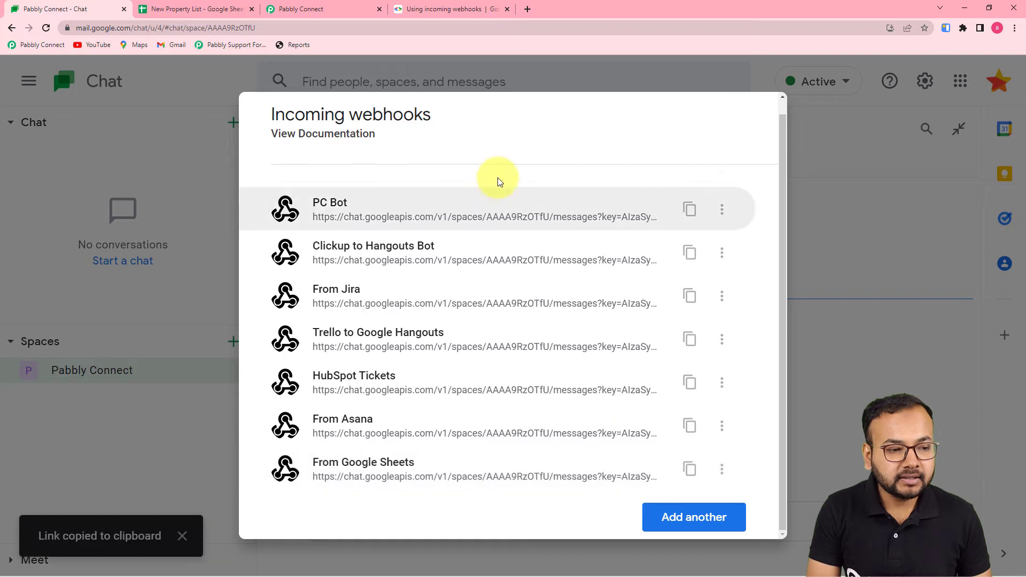
{"action": "left_click", "coordinate": [301, 9]}
{"action": "left_click", "coordinate": [262, 293]}
{"action": "right_click", "coordinate": [261, 289]}
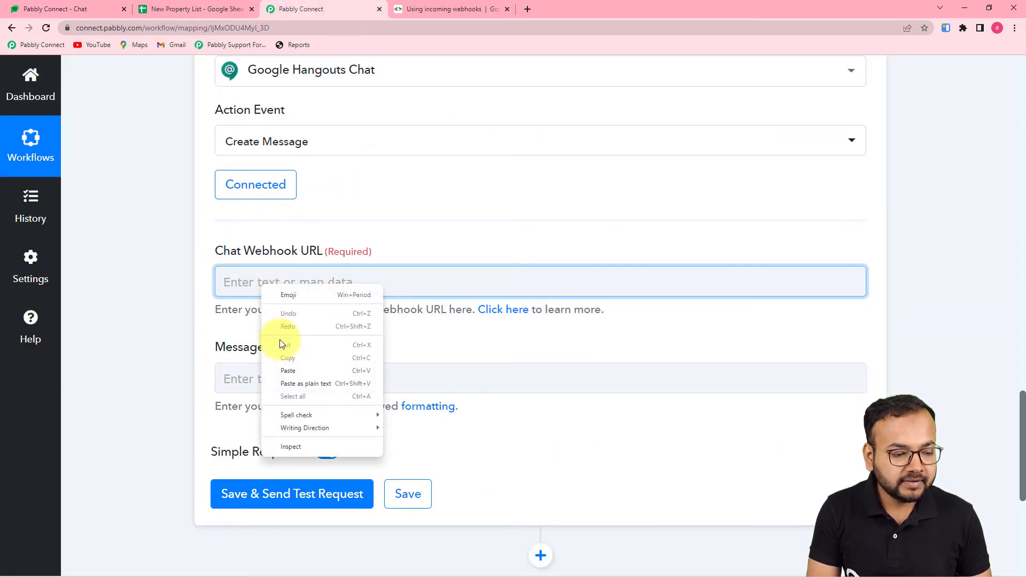
{"action": "left_click", "coordinate": [278, 369]}
- Begin the message with "Hey Team," and a second line "We got a new Property Listing. The Details are:"
{"action": "left_click", "coordinate": [396, 392]}
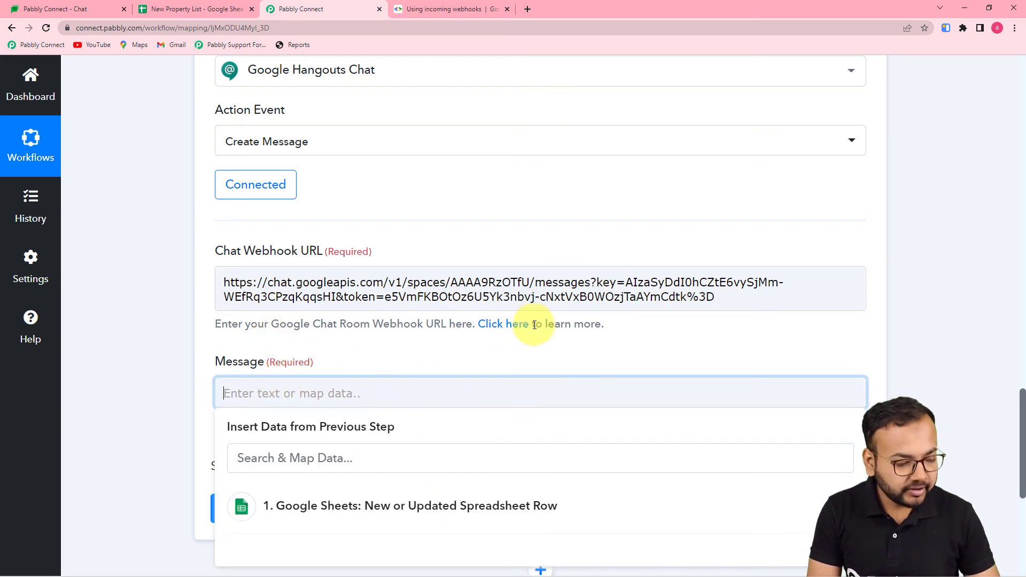
{"action": "type", "text": "He"}
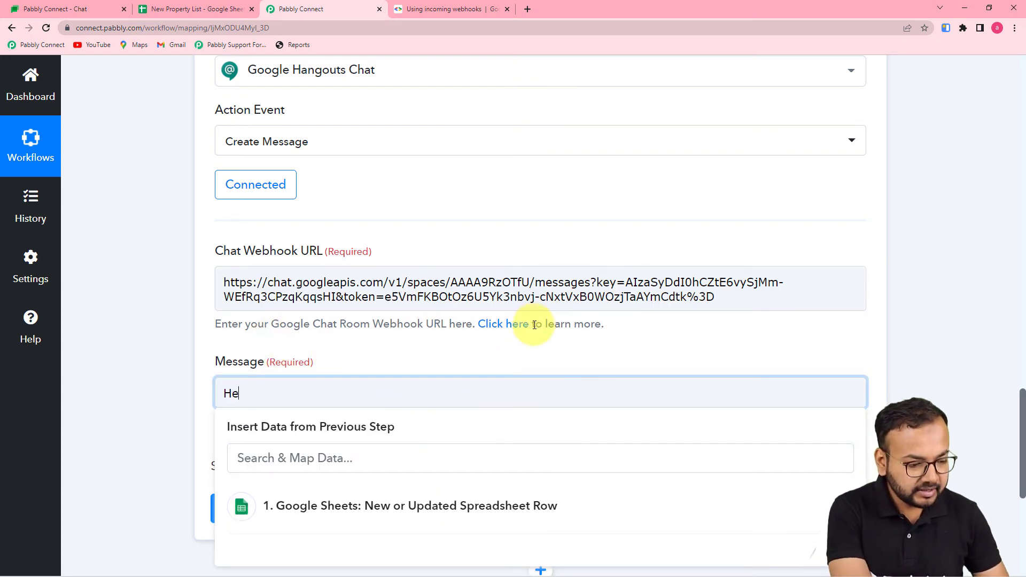
{"action": "type", "text": "y Team"}
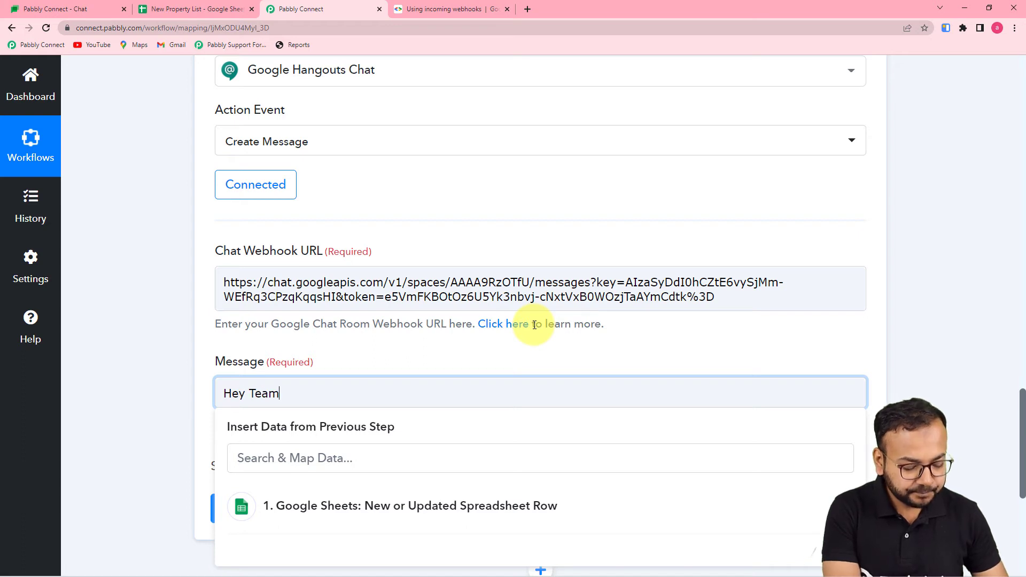
{"action": "type", "text": ","}
{"action": "key", "text": "Return"}
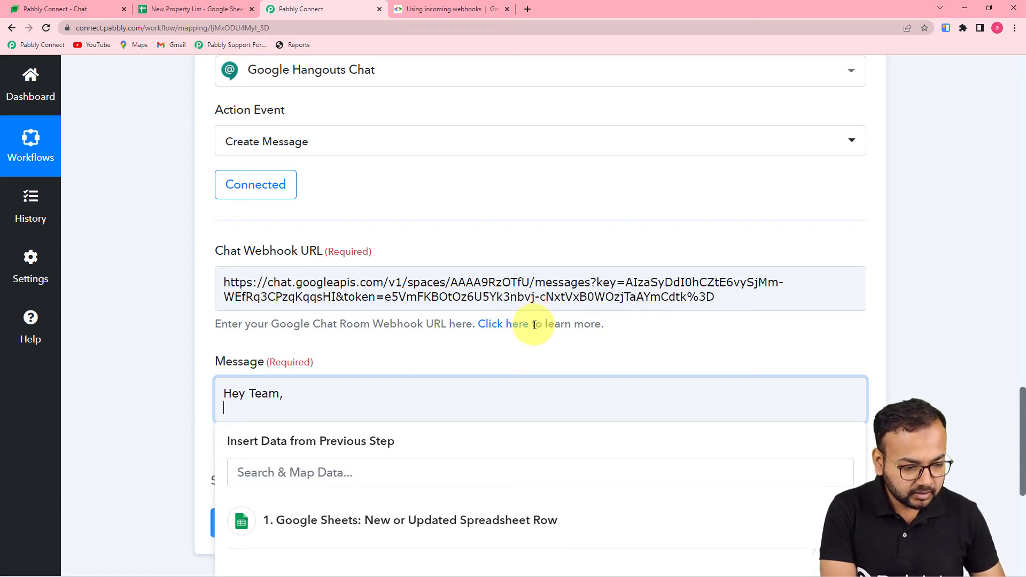
{"action": "type", "text": "We "}
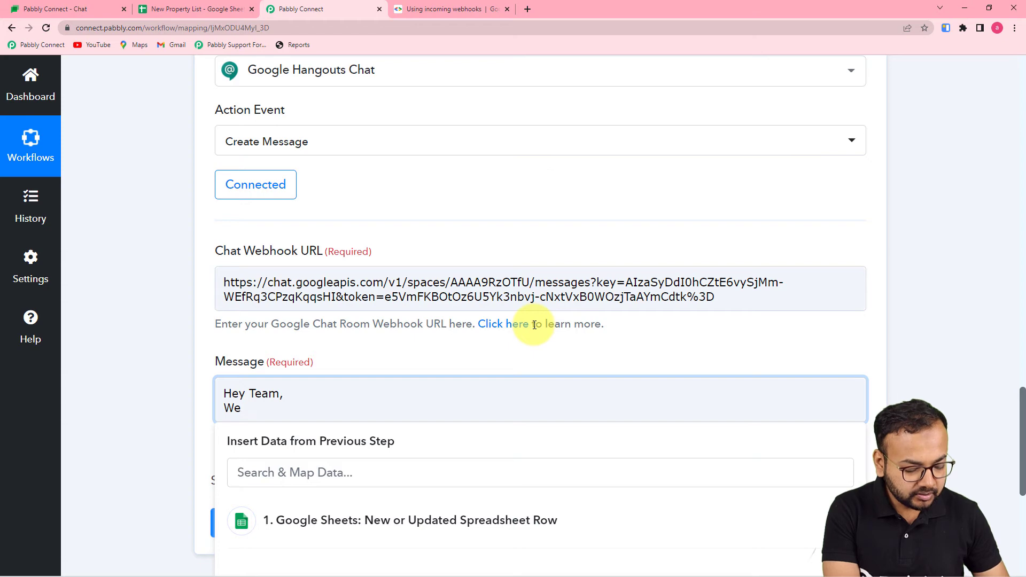
{"action": "type", "text": "got a ne"}
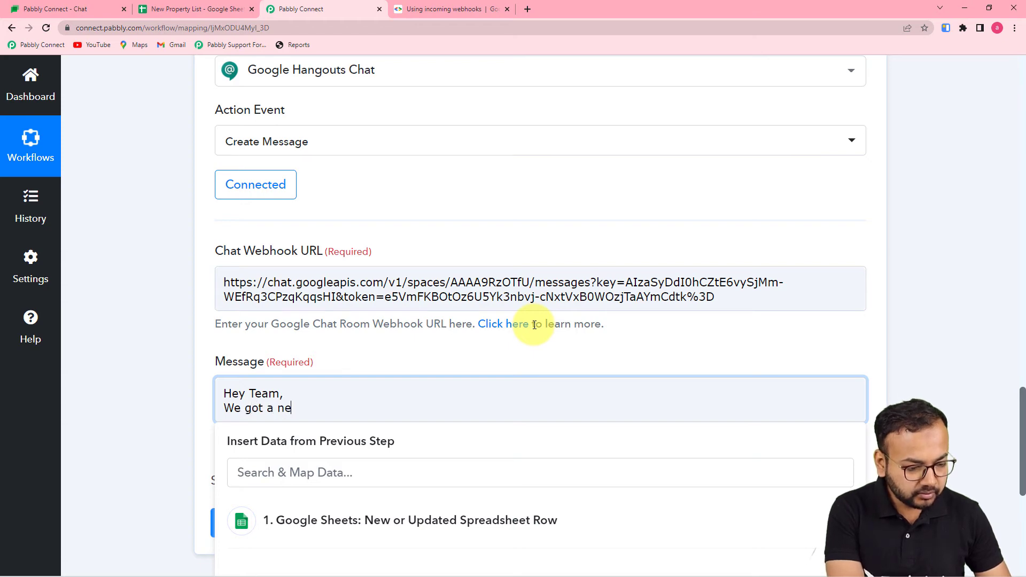
{"action": "type", "text": "w Property Lis"}
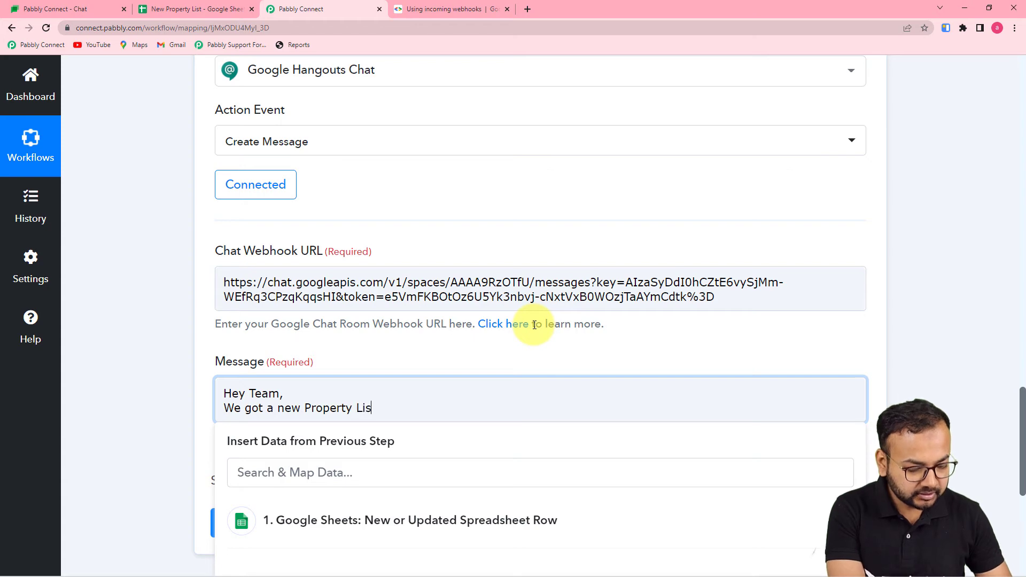
{"action": "type", "text": "ting"}
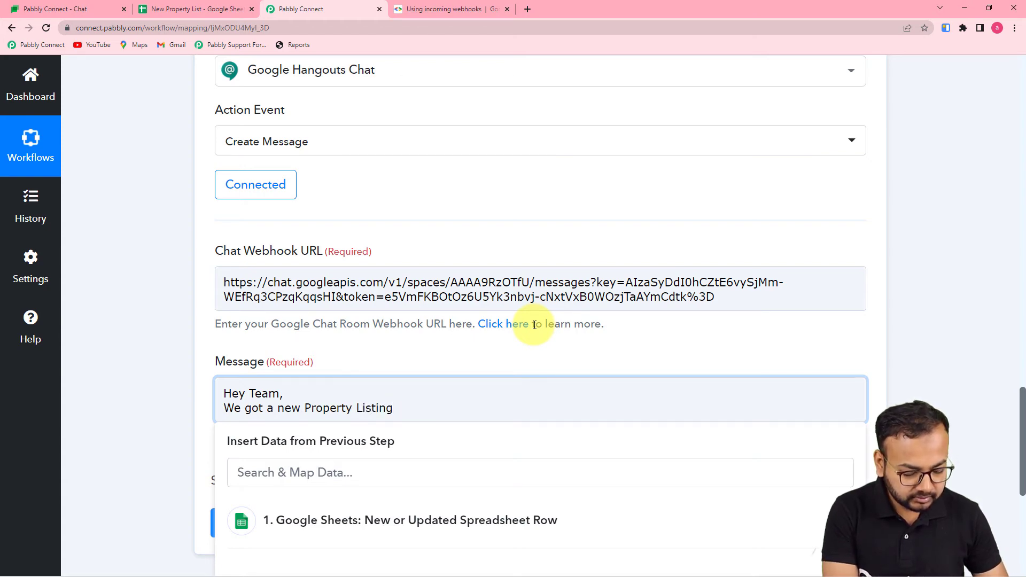
{"action": "type", "text": ". The Deta"}
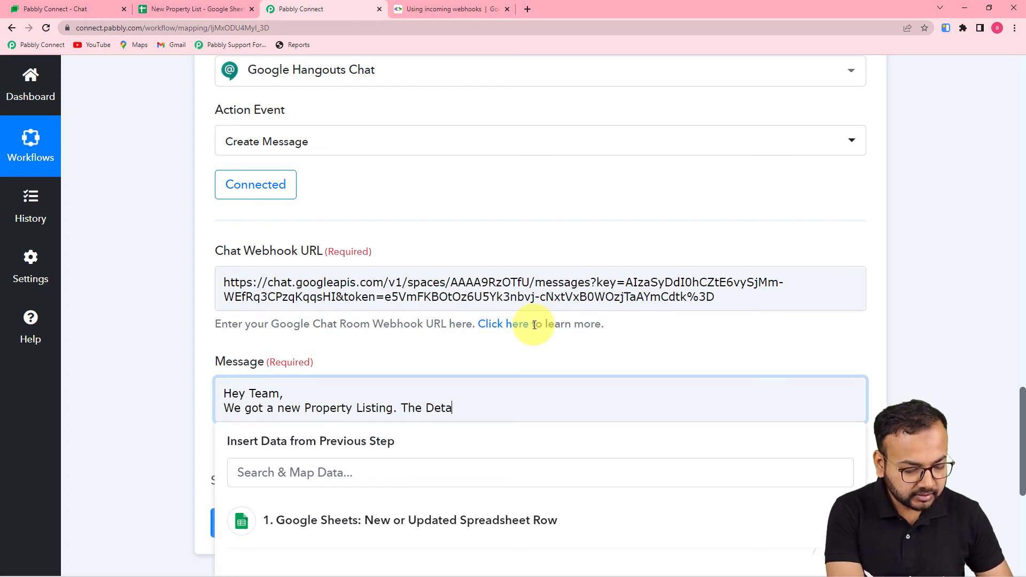
{"action": "type", "text": "ils "}
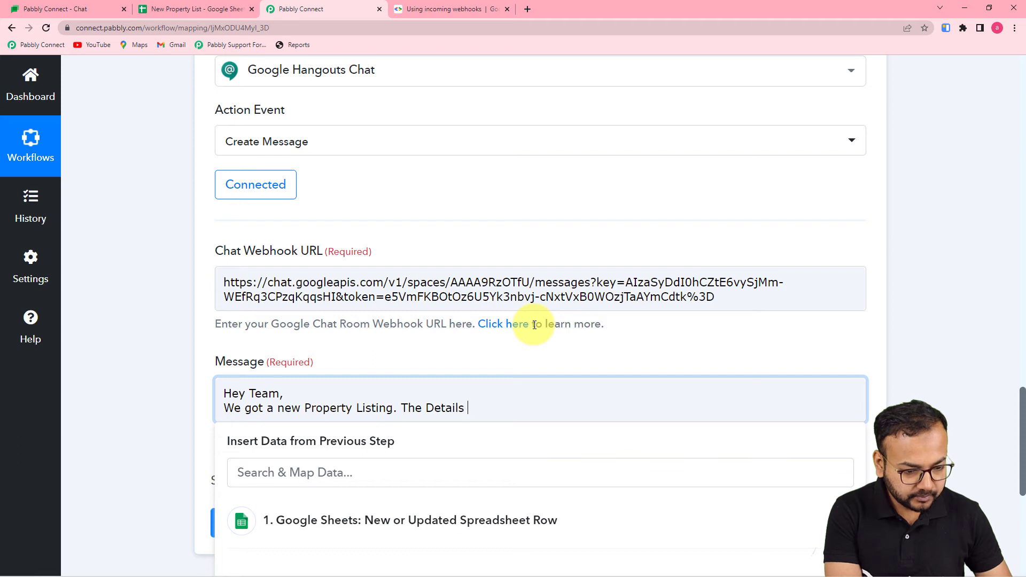
{"action": "type", "text": "are:"}
{"action": "key", "text": "Return"}
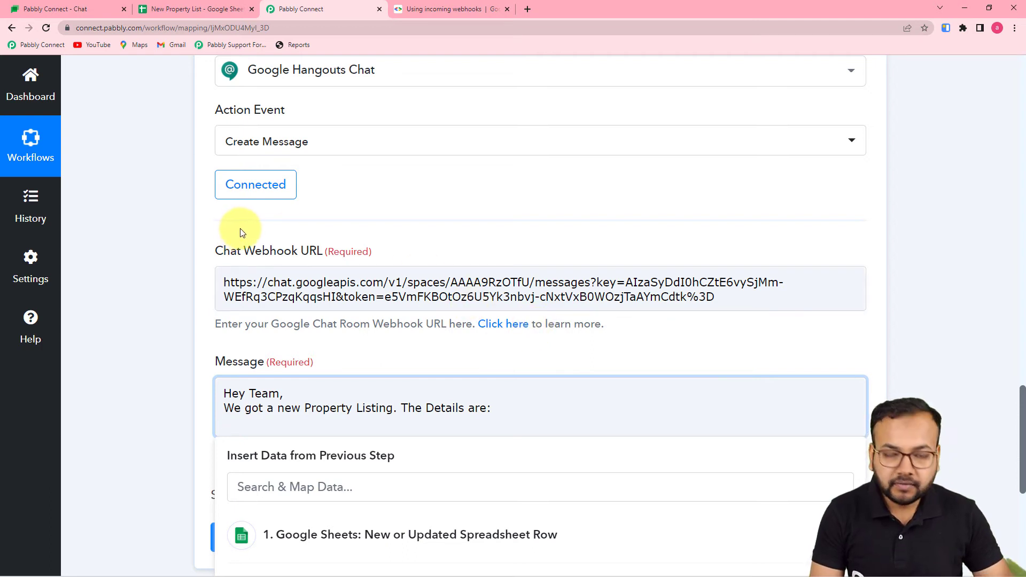
- Add the label lines "Owner Name:" and "Adress:" below the message's introduction
{"action": "type", "text": "Ow"}
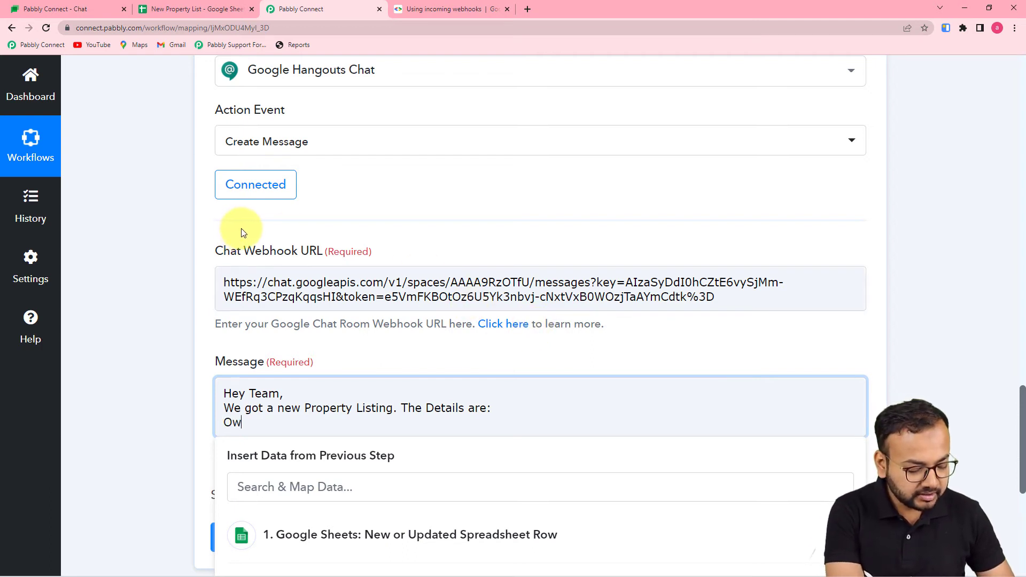
{"action": "type", "text": "ner "}
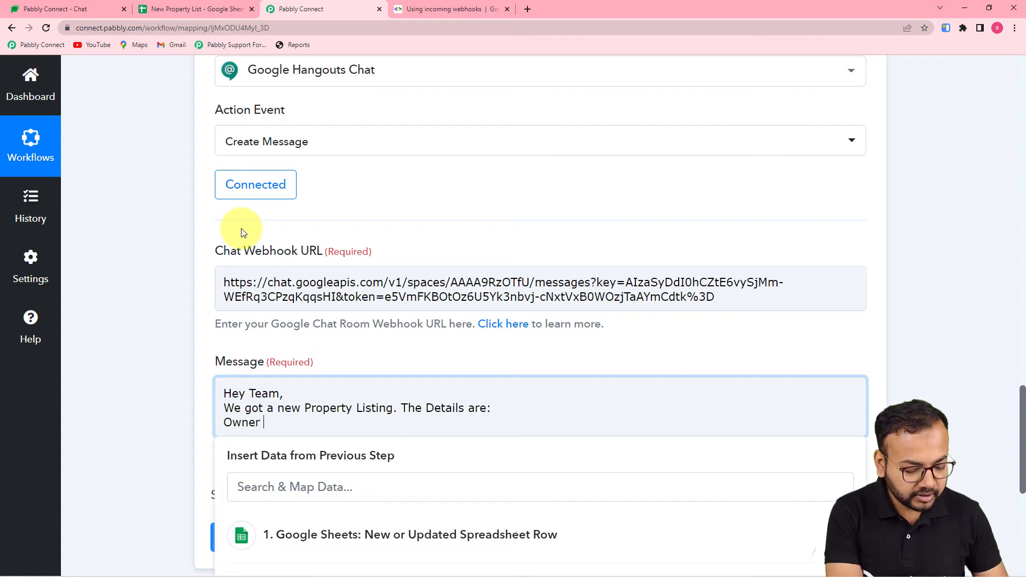
{"action": "type", "text": "Namw"}
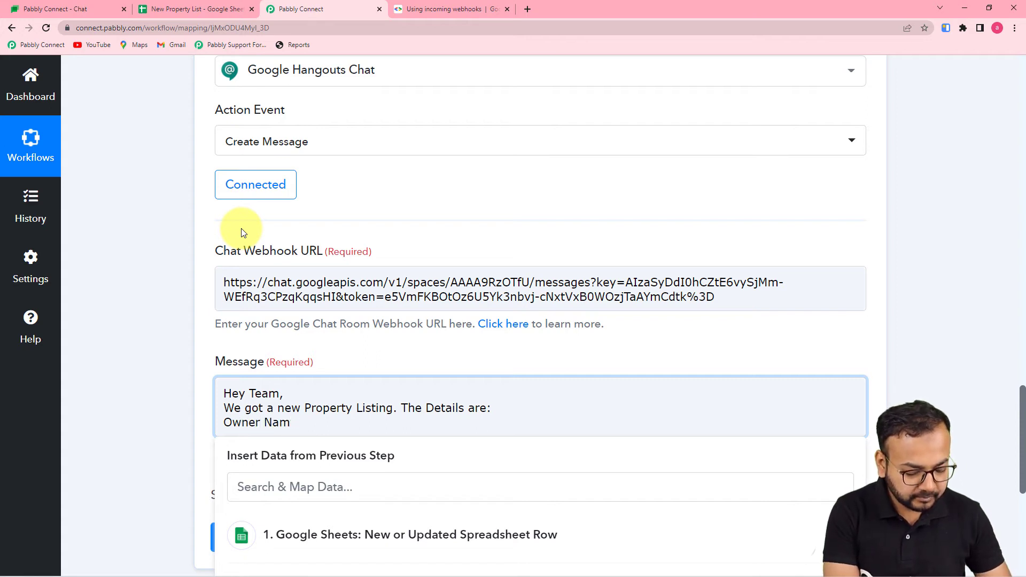
{"action": "key", "text": "Return"}
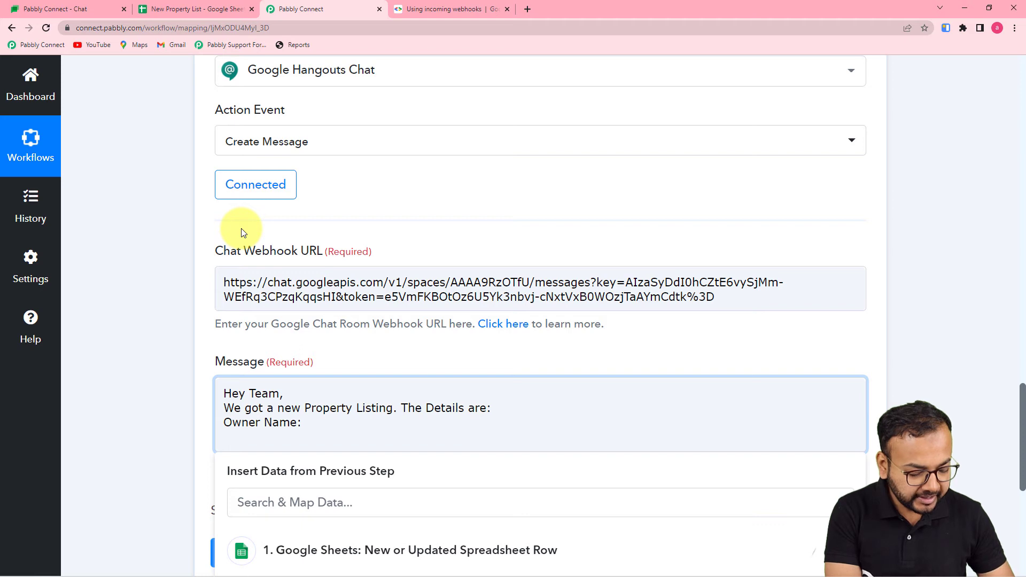
{"action": "type", "text": "Adress"}
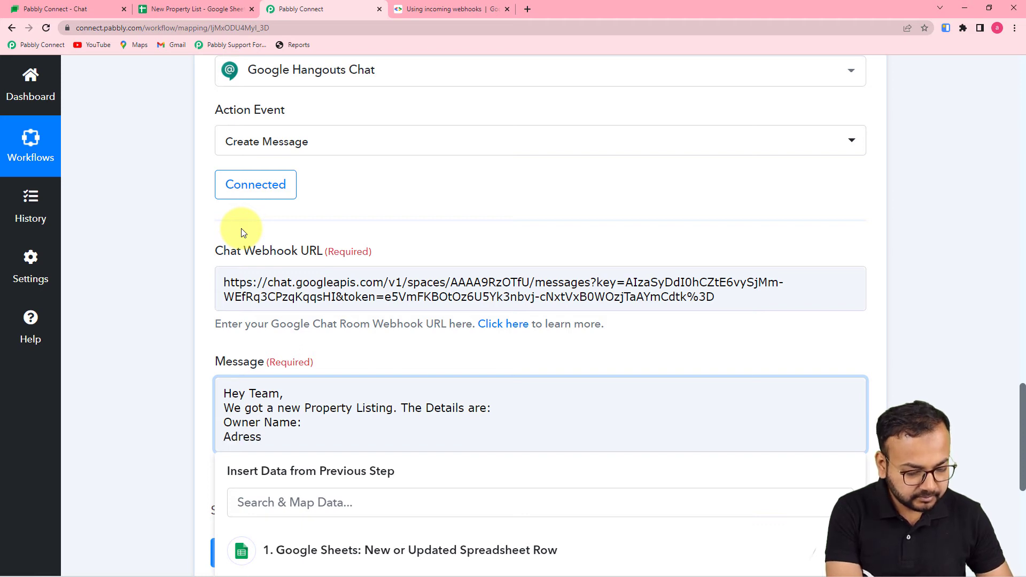
{"action": "type", "text": ":"}
{"action": "key", "text": "Return"}
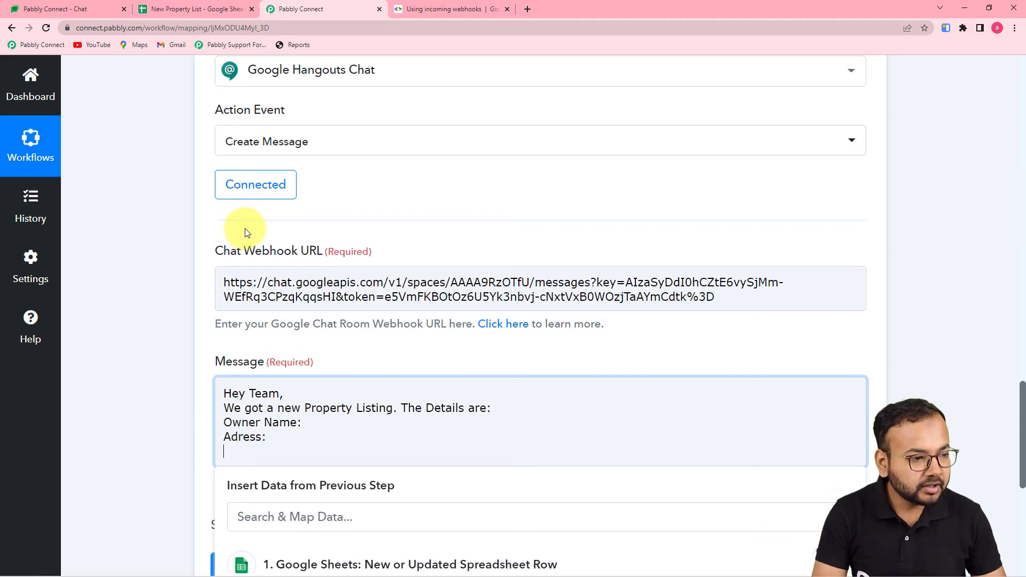
- Check the column headings in the New Property List sheet and add a "Property Type:" line to the Pabbly Connect message
{"action": "left_click", "coordinate": [208, 12]}
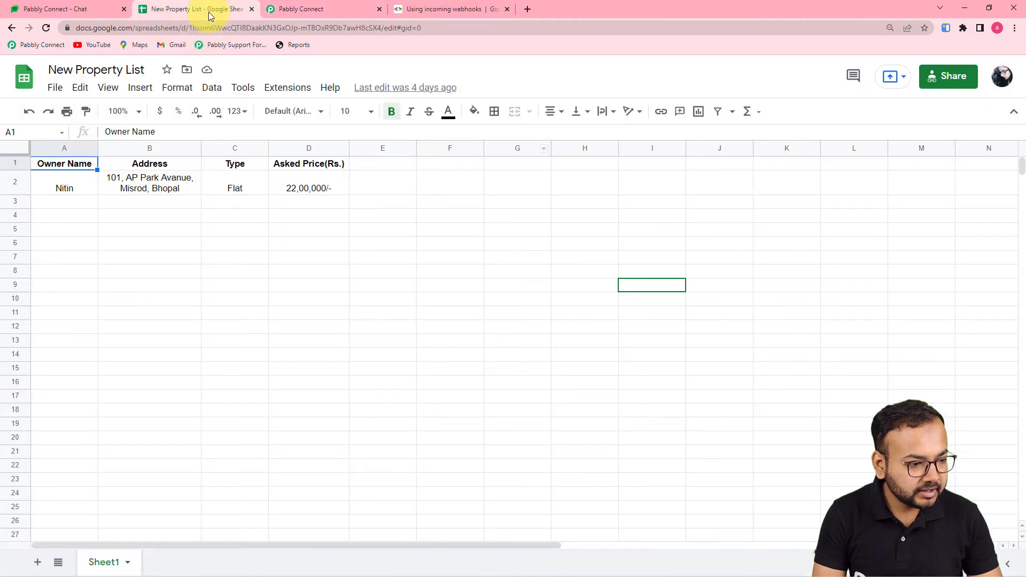
{"action": "left_click", "coordinate": [309, 11]}
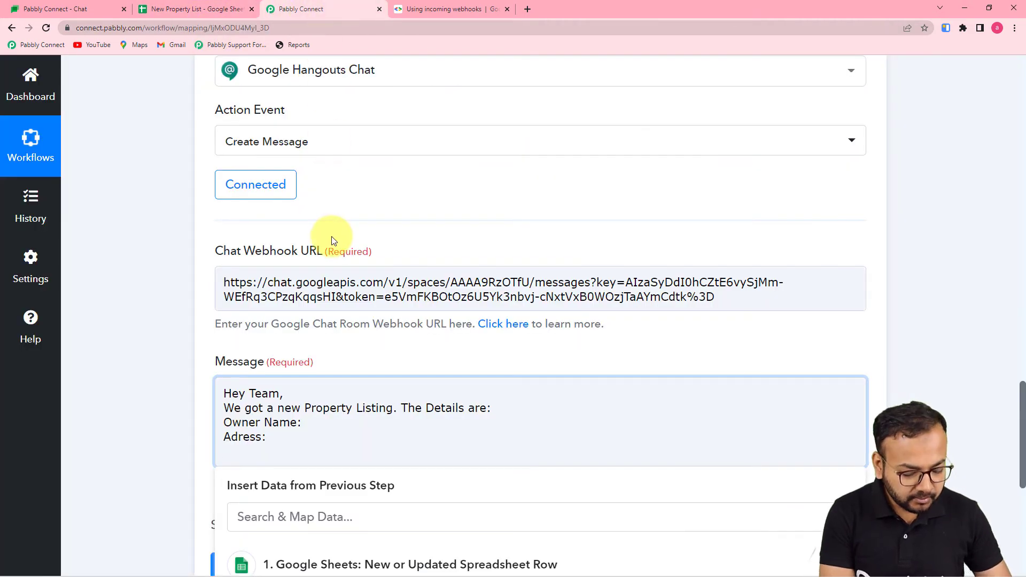
{"action": "type", "text": "ope"}
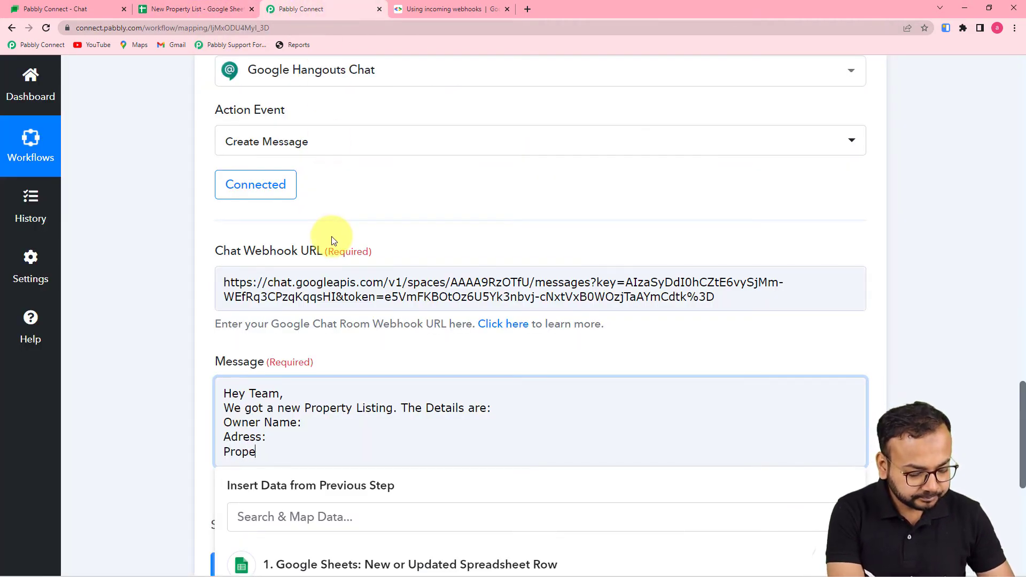
{"action": "type", "text": "rty Ty"}
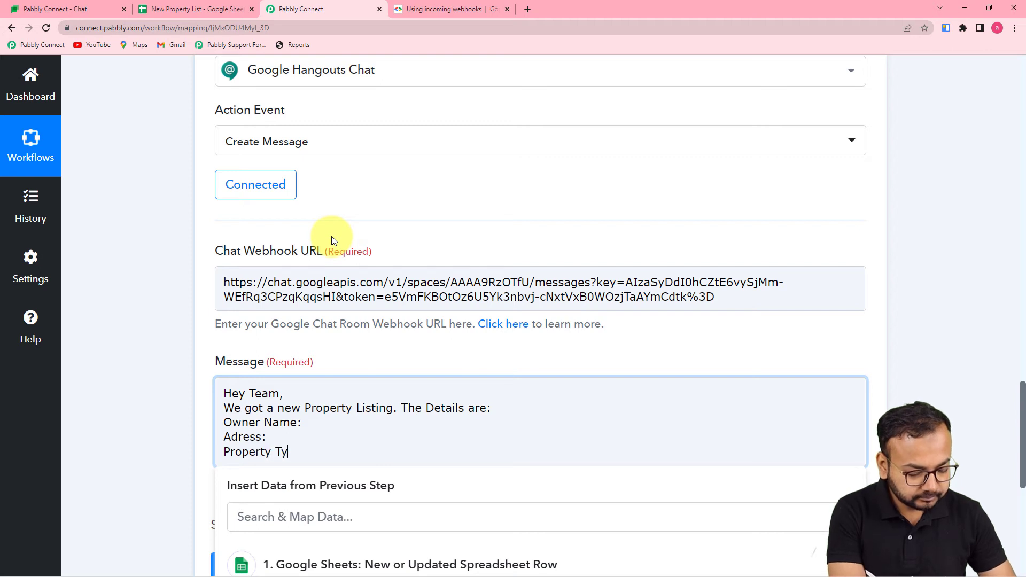
{"action": "type", "text": "pe"}
{"action": "type", "text": ":"}
{"action": "key", "text": "Return"}
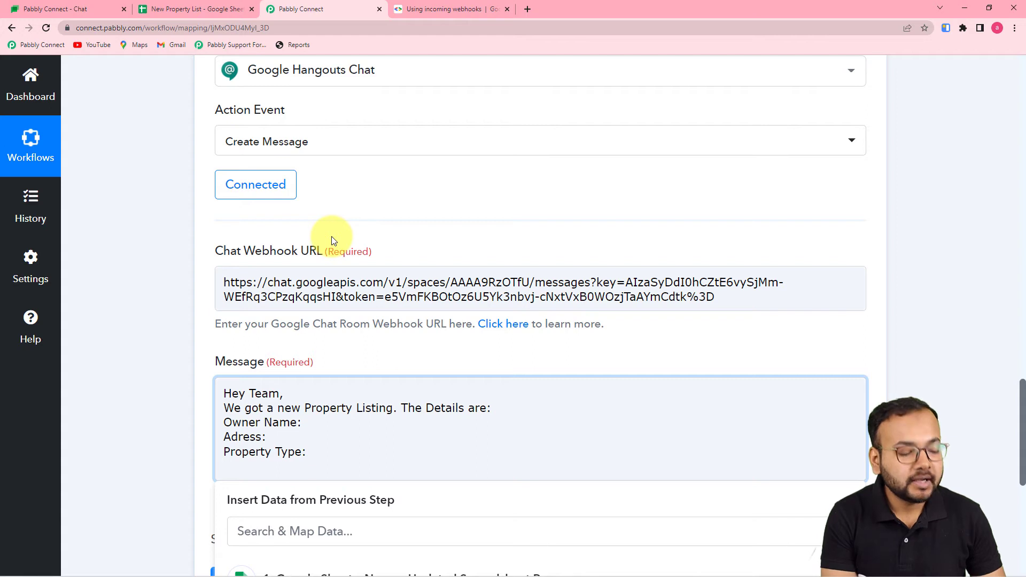
{"action": "key", "text": "BackSpace"}
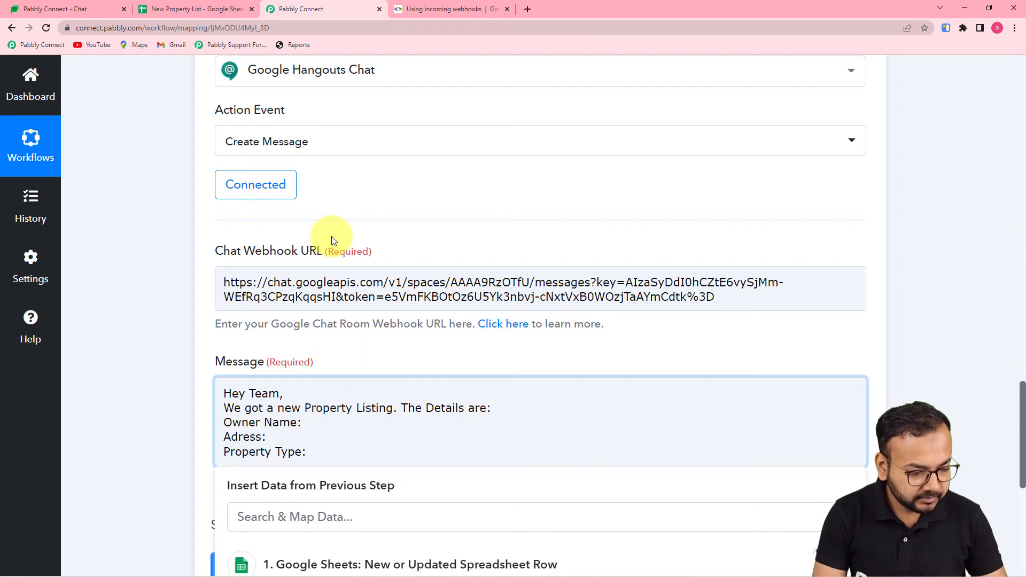
- Correct the "Adress" label to "Address" and, after checking the sheet's headings again, add an "Asked Price:" line at the message's end
{"action": "left_click", "coordinate": [231, 437]}
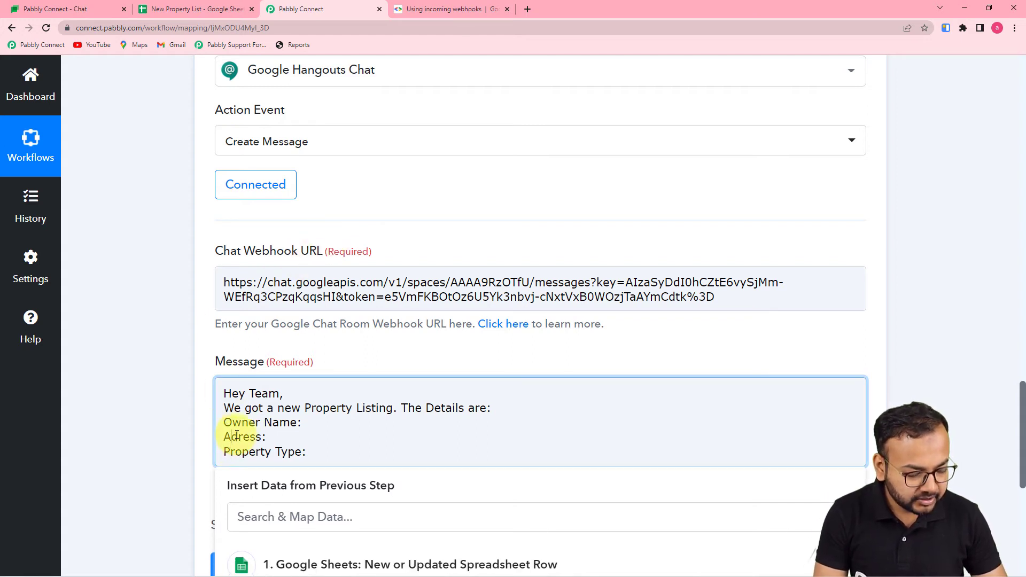
{"action": "type", "text": "d"}
{"action": "left_click", "coordinate": [311, 452]}
{"action": "key", "text": "Return"}
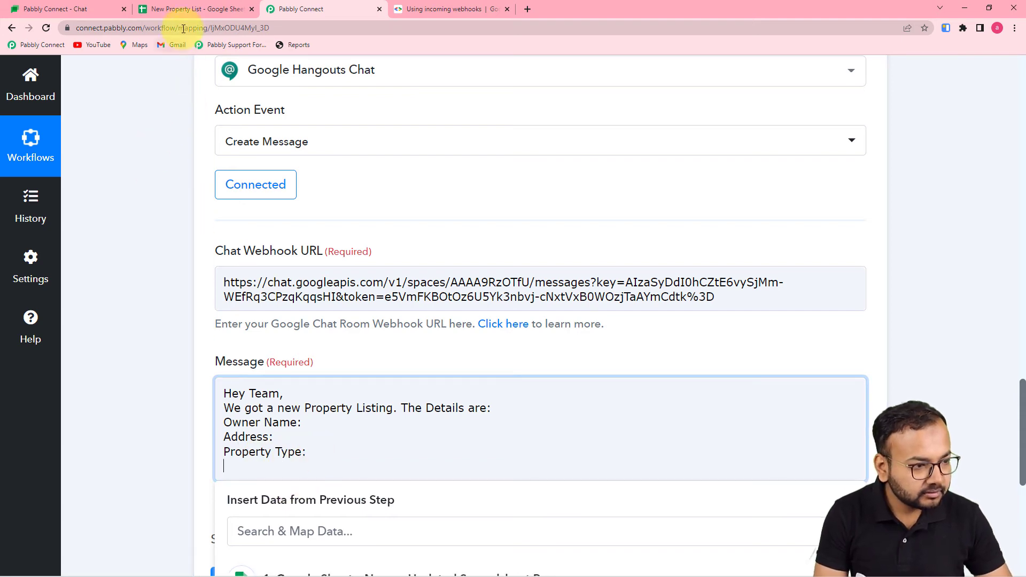
{"action": "left_click", "coordinate": [185, 9]}
{"action": "left_click", "coordinate": [351, 10]}
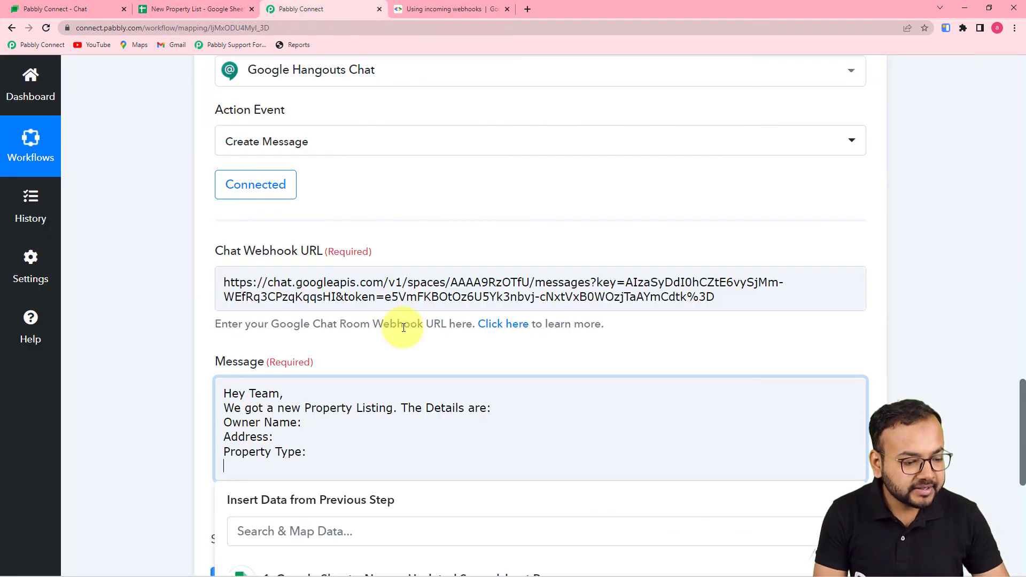
{"action": "type", "text": "Asked Price:"}
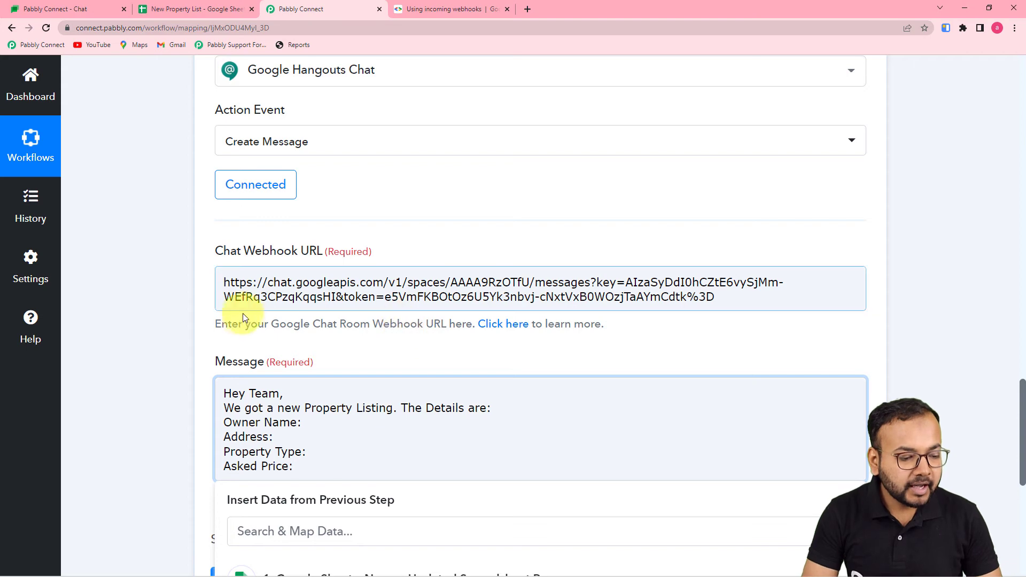
- Check the captured Google Sheets trigger response and map its Owner Name field after the message's "Owner Name:" label
{"action": "scroll", "coordinate": [176, 351], "scroll_direction": "down", "scroll_amount": 8}
{"action": "scroll", "coordinate": [162, 342], "scroll_direction": "up", "scroll_amount": 4}
{"action": "scroll", "coordinate": [162, 341], "scroll_direction": "up", "scroll_amount": 15}
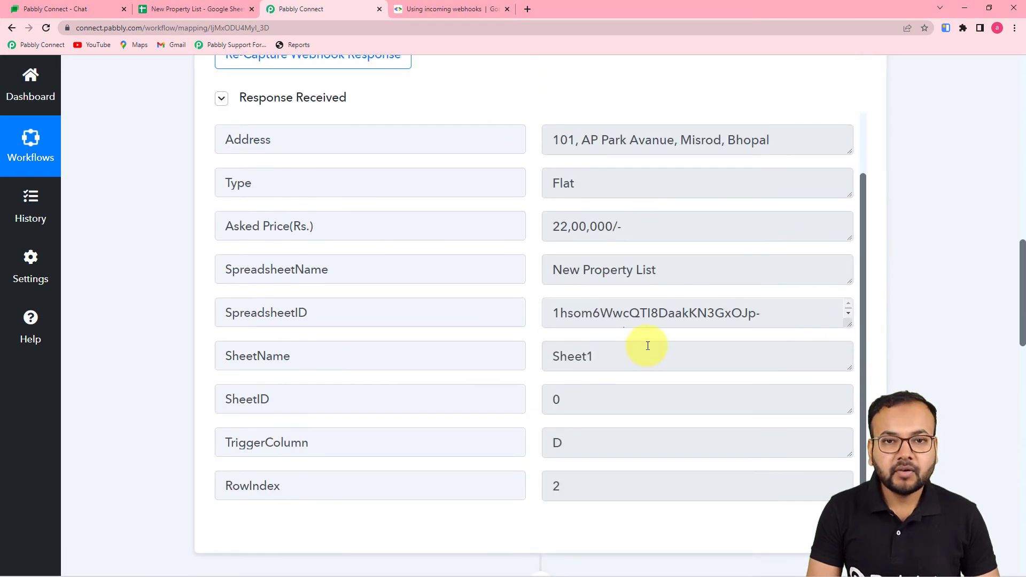
{"action": "scroll", "coordinate": [235, 291], "scroll_direction": "down", "scroll_amount": 6}
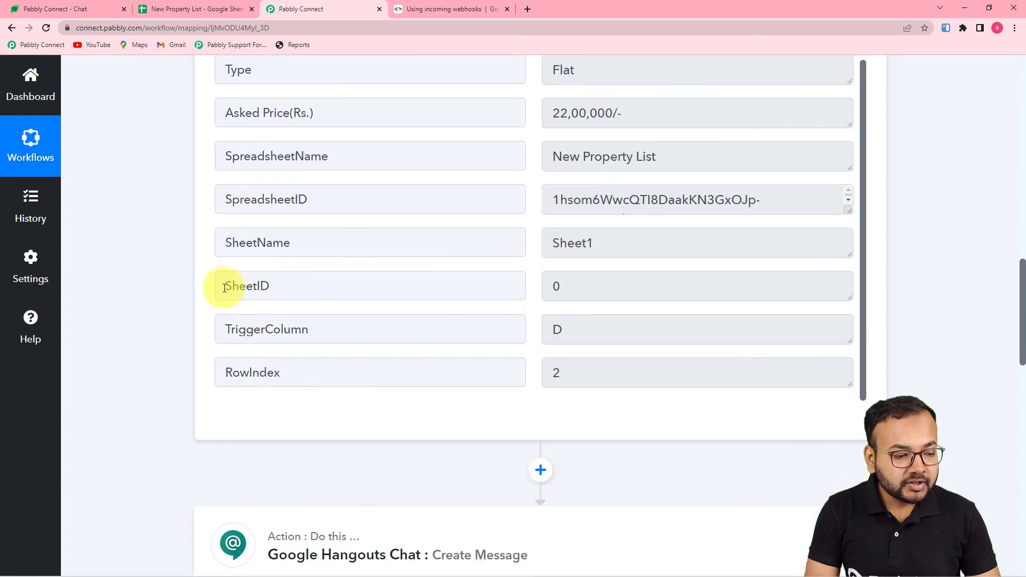
{"action": "scroll", "coordinate": [193, 301], "scroll_direction": "down", "scroll_amount": 10}
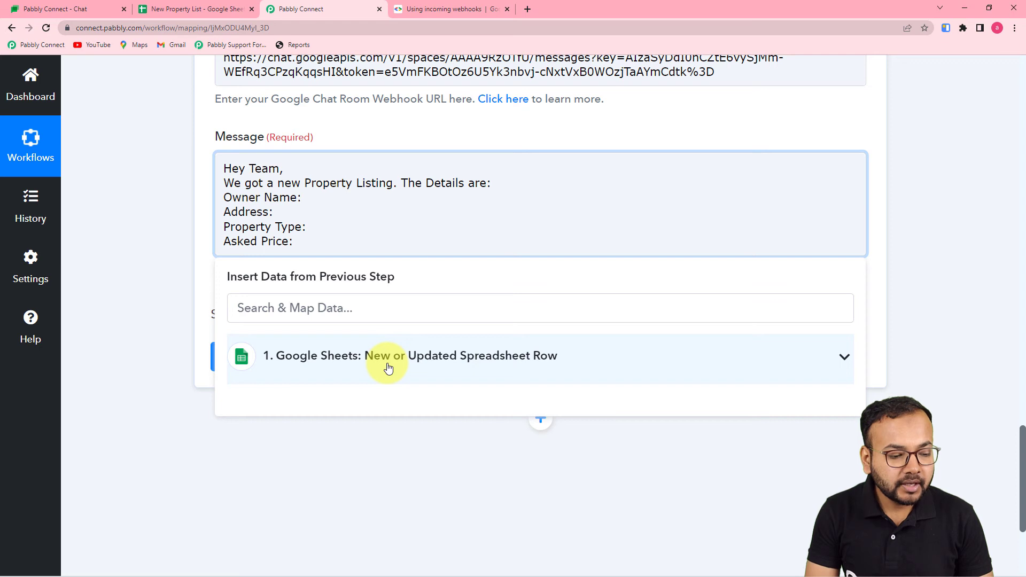
{"action": "left_click", "coordinate": [368, 359]}
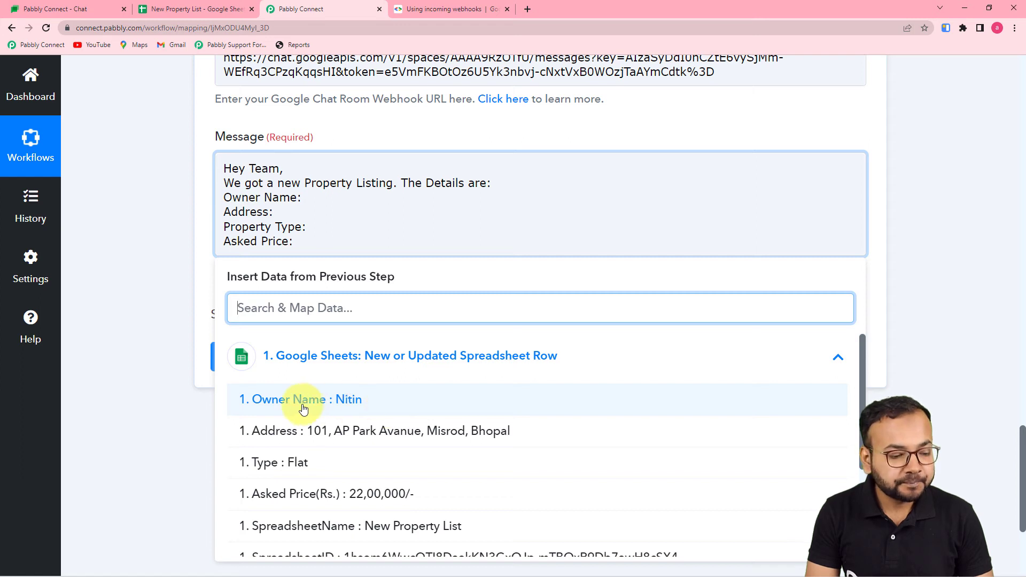
{"action": "left_click", "coordinate": [368, 407]}
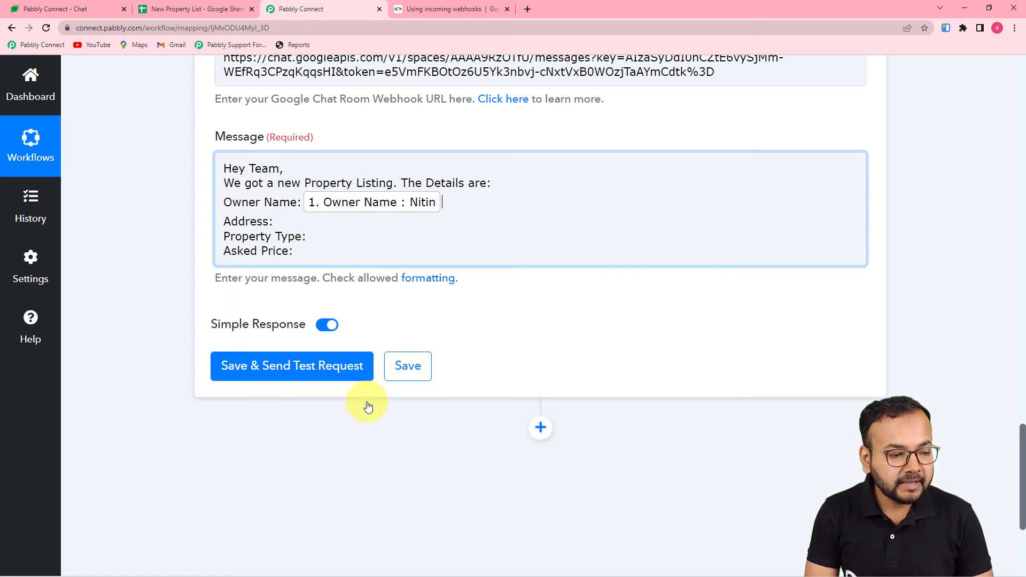
- Map the Google Sheets Address field after "Address:" and the Type field after "Property Type:" in the message
{"action": "left_click", "coordinate": [268, 222]}
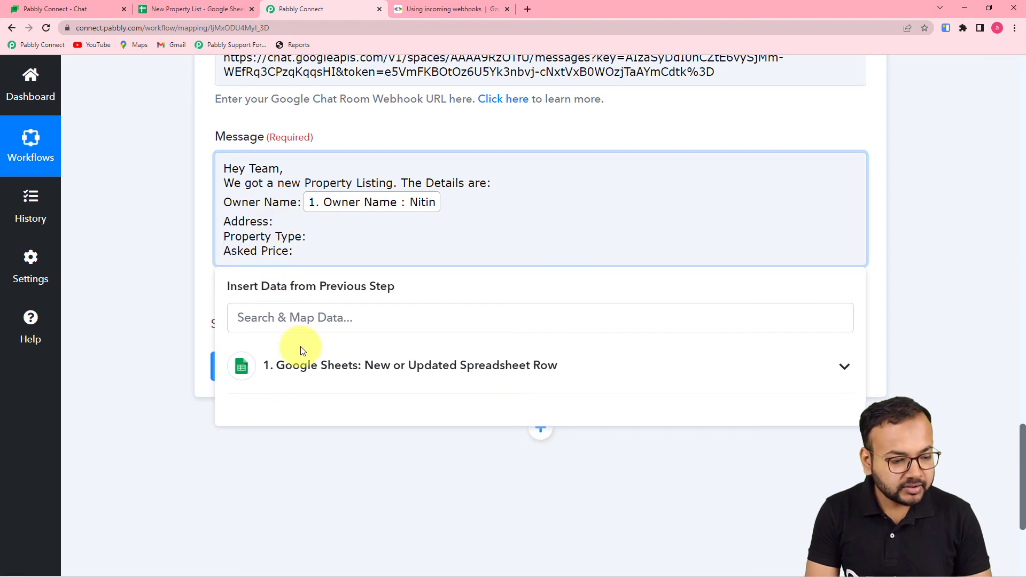
{"action": "left_click", "coordinate": [300, 365]}
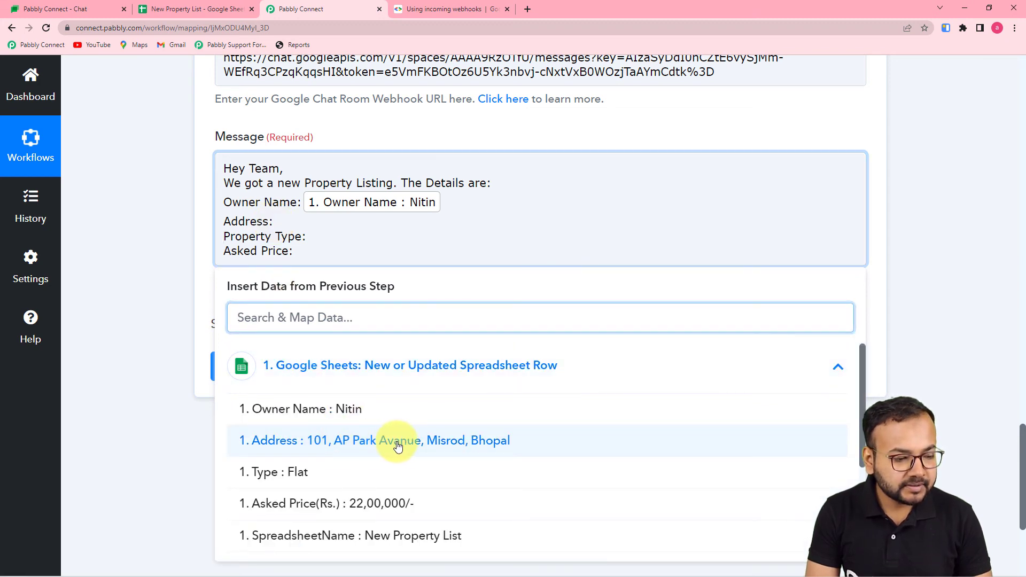
{"action": "left_click", "coordinate": [398, 446]}
{"action": "left_click", "coordinate": [303, 246]}
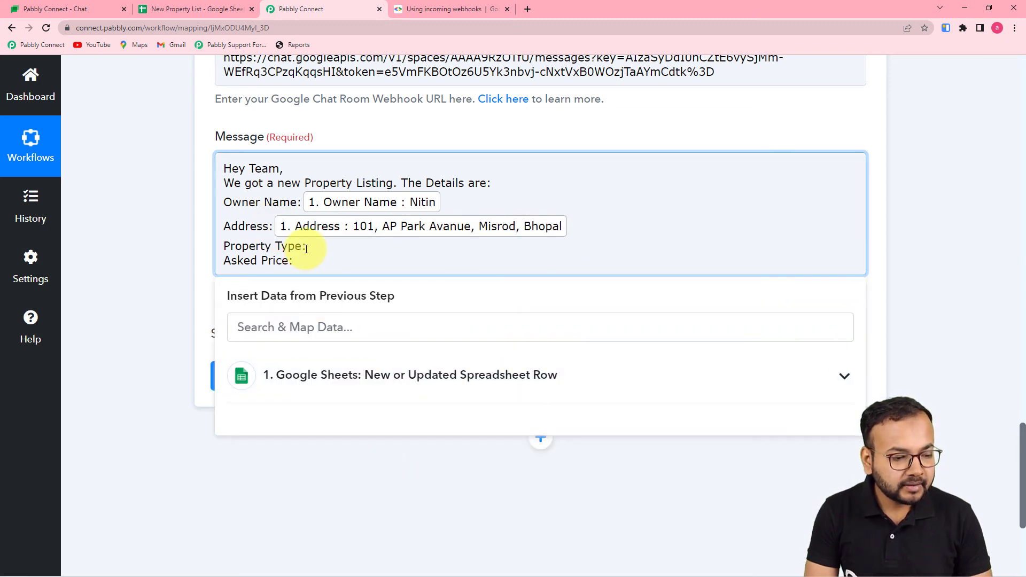
{"action": "left_click", "coordinate": [350, 380]}
{"action": "scroll", "coordinate": [408, 464], "scroll_direction": "down", "scroll_amount": 2}
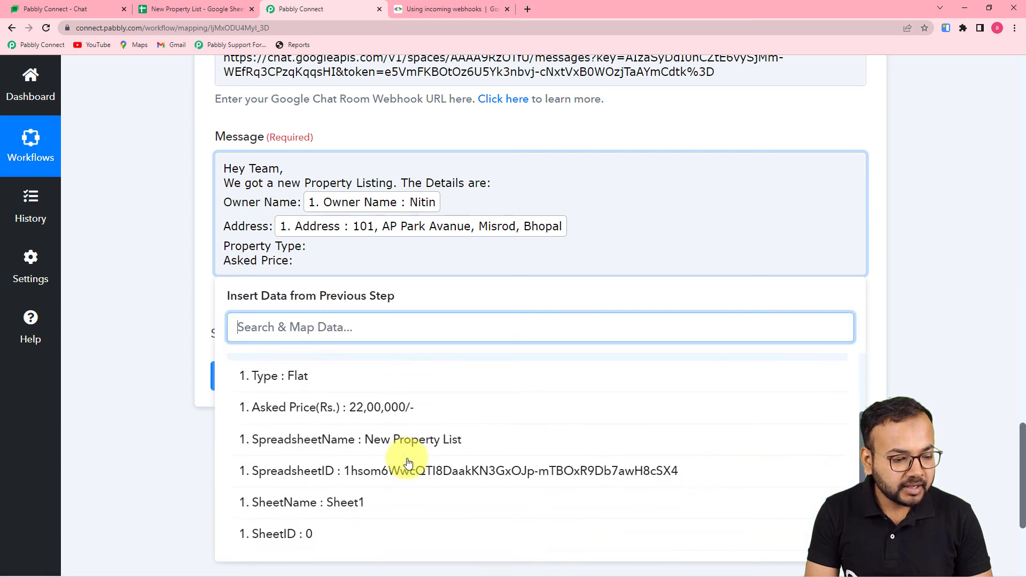
{"action": "left_click", "coordinate": [279, 380]}
- Map the Google Sheets Asked Price(Rs.) field after the message's "Asked Price:" label and close the mapping list
{"action": "left_click", "coordinate": [291, 271]}
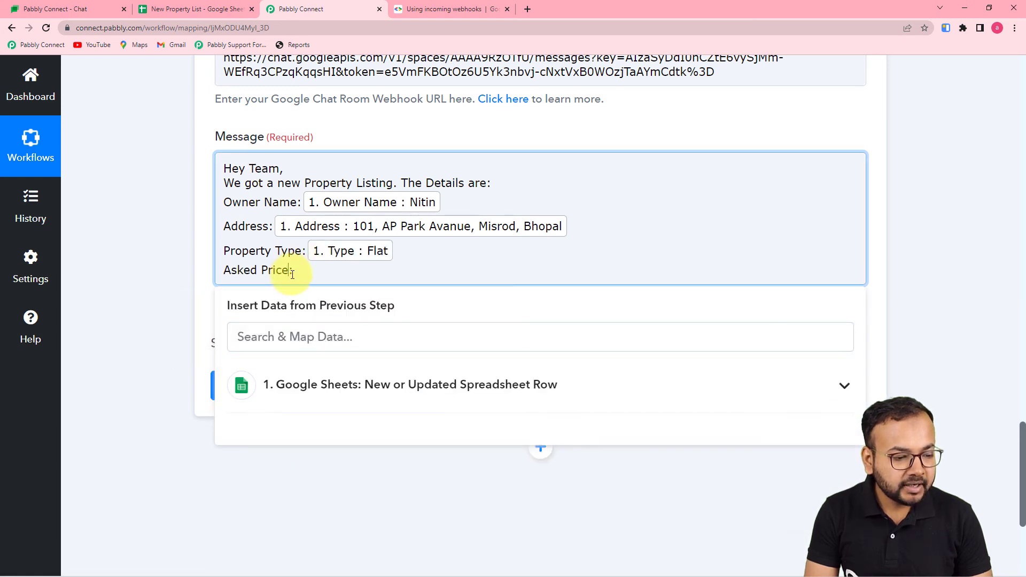
{"action": "left_click", "coordinate": [339, 386]}
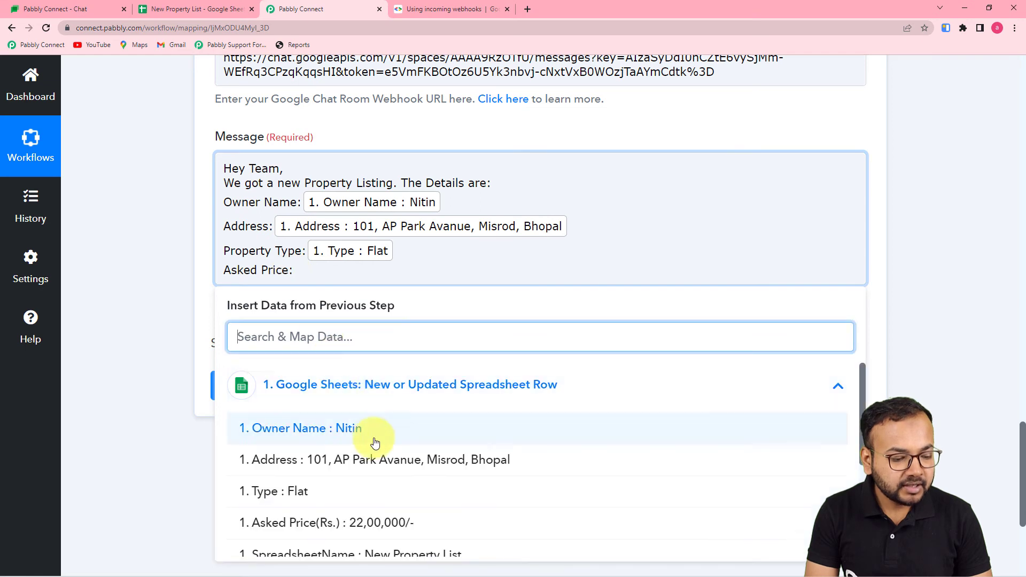
{"action": "scroll", "coordinate": [364, 443], "scroll_direction": "down", "scroll_amount": 2}
{"action": "left_click", "coordinate": [359, 416]}
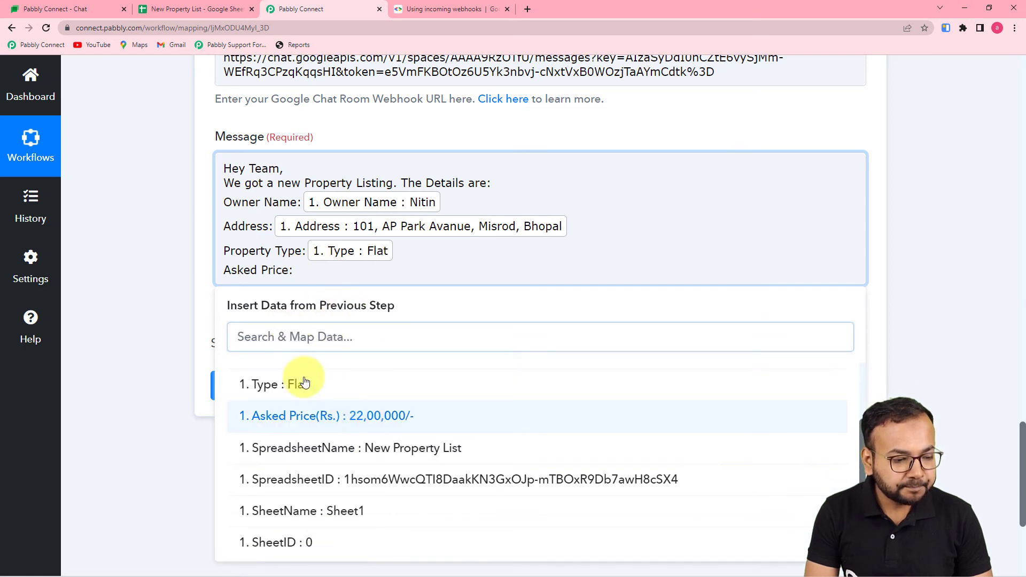
{"action": "left_click", "coordinate": [147, 238]}
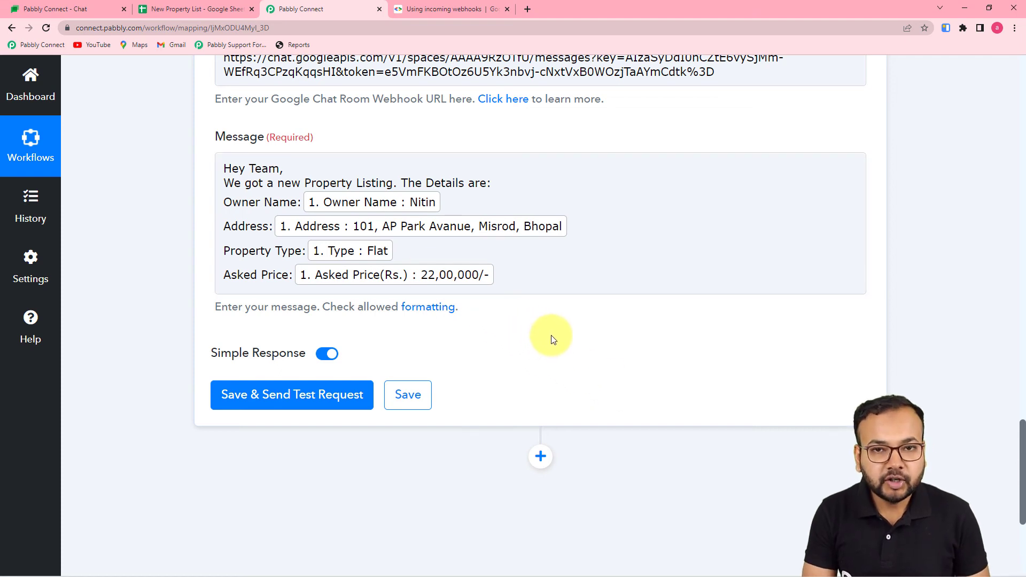
- Save and send the Create Message test request, checking the New Property List sheet and the Pabbly Connect space in Google Chat
{"action": "left_click", "coordinate": [186, 10]}
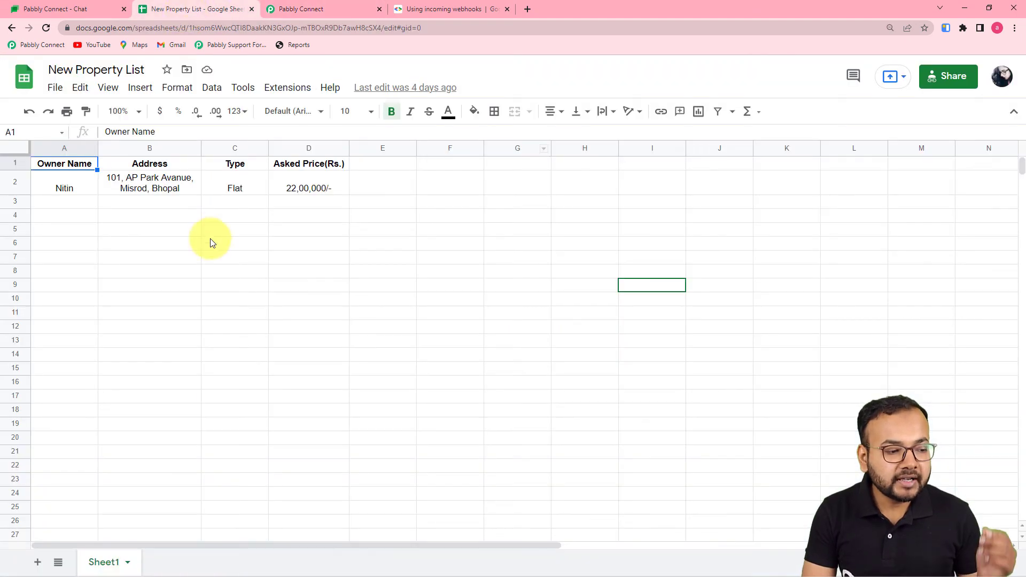
{"action": "left_click", "coordinate": [332, 11]}
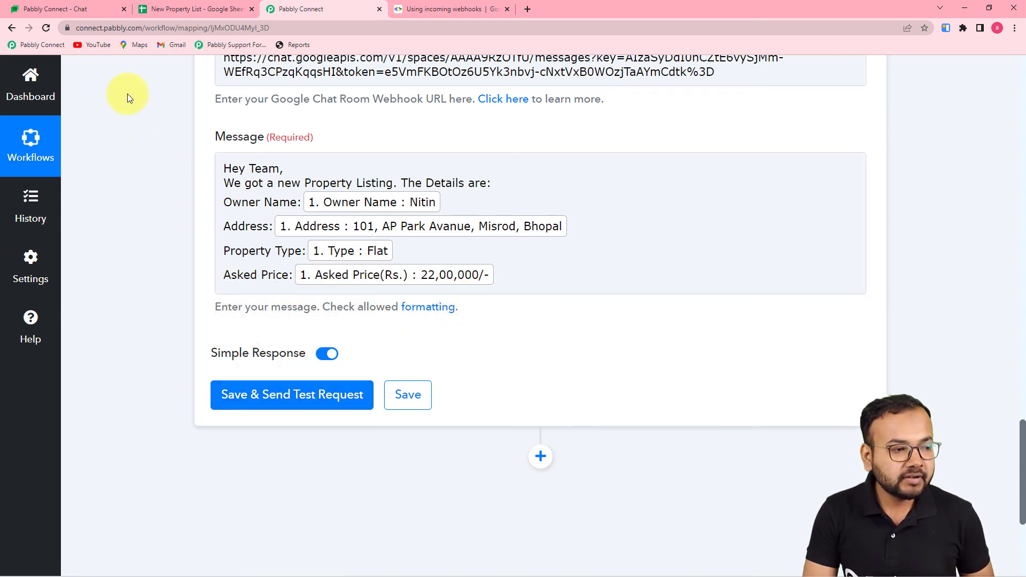
{"action": "left_click", "coordinate": [90, 11]}
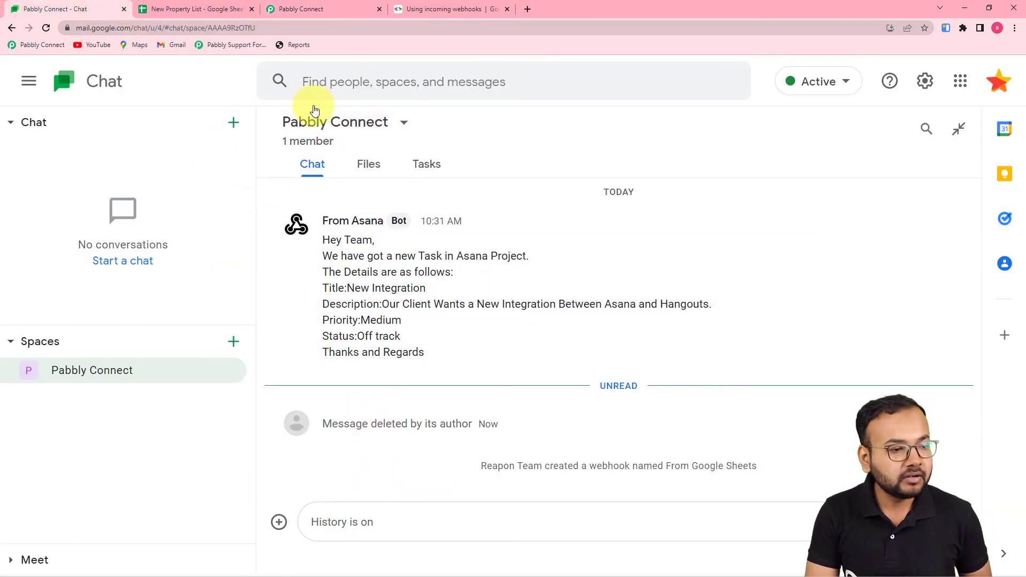
{"action": "left_click", "coordinate": [294, 9]}
{"action": "left_click", "coordinate": [277, 407]}
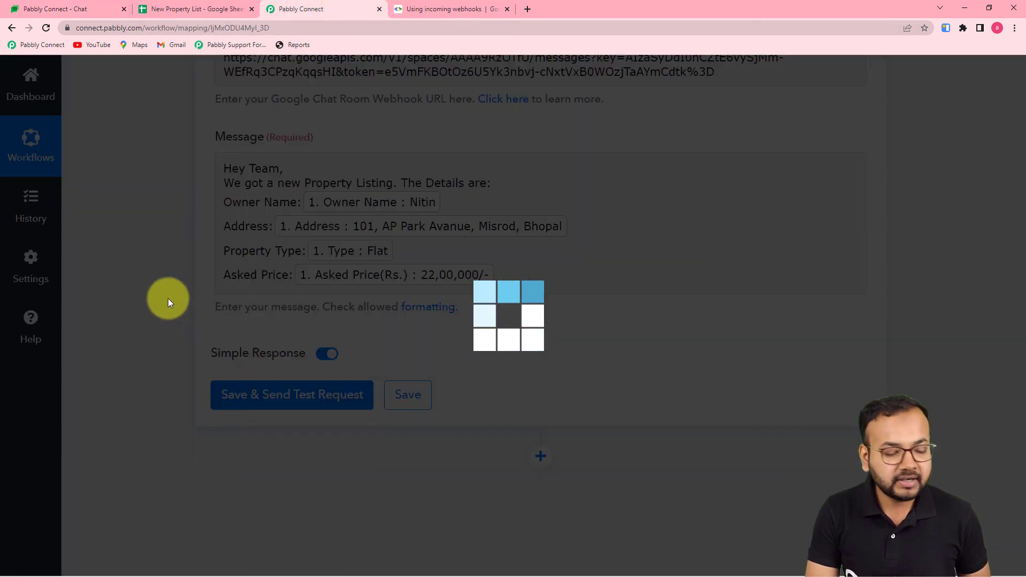
{"action": "scroll", "coordinate": [168, 298], "scroll_direction": "down", "scroll_amount": 4}
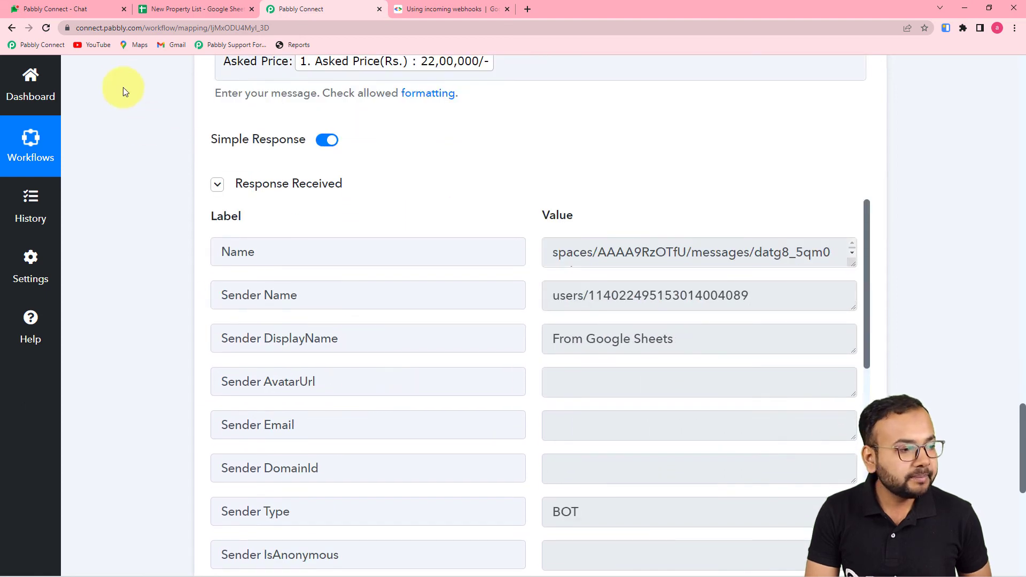
{"action": "left_click", "coordinate": [79, 11]}
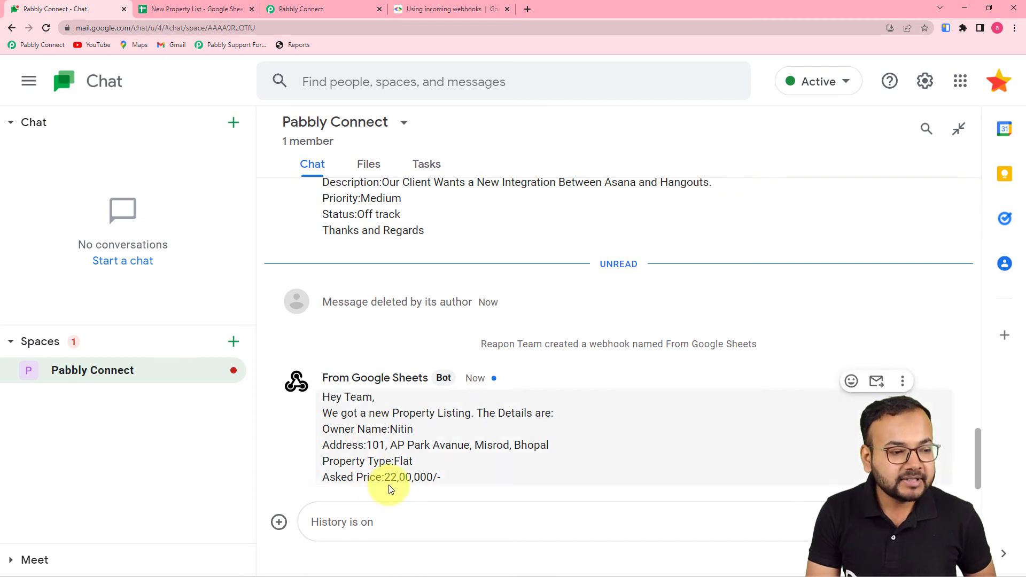
- Return to the Pabbly Connect workflow and review it from the Google Sheets trigger through the Google Hangouts Chat action and its response
{"action": "left_click", "coordinate": [292, 8]}
{"action": "scroll", "coordinate": [349, 241], "scroll_direction": "up", "scroll_amount": 5}
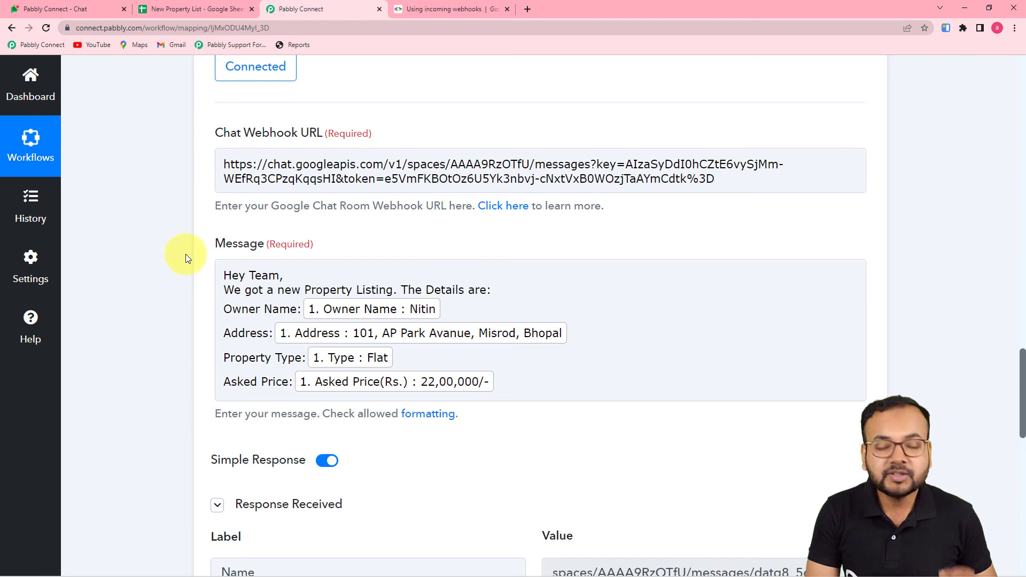
{"action": "scroll", "coordinate": [190, 254], "scroll_direction": "up", "scroll_amount": 7}
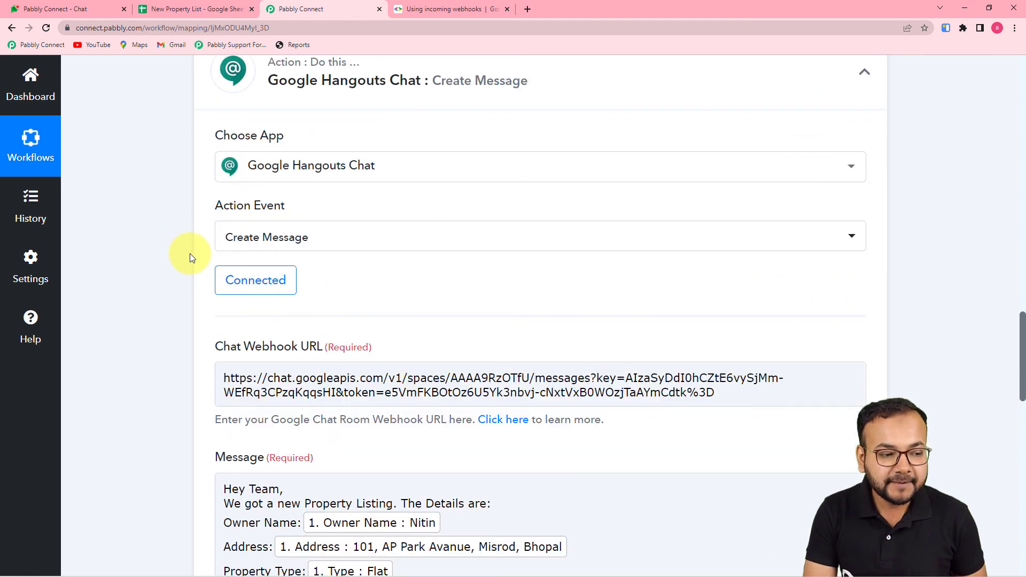
{"action": "scroll", "coordinate": [190, 257], "scroll_direction": "up", "scroll_amount": 7}
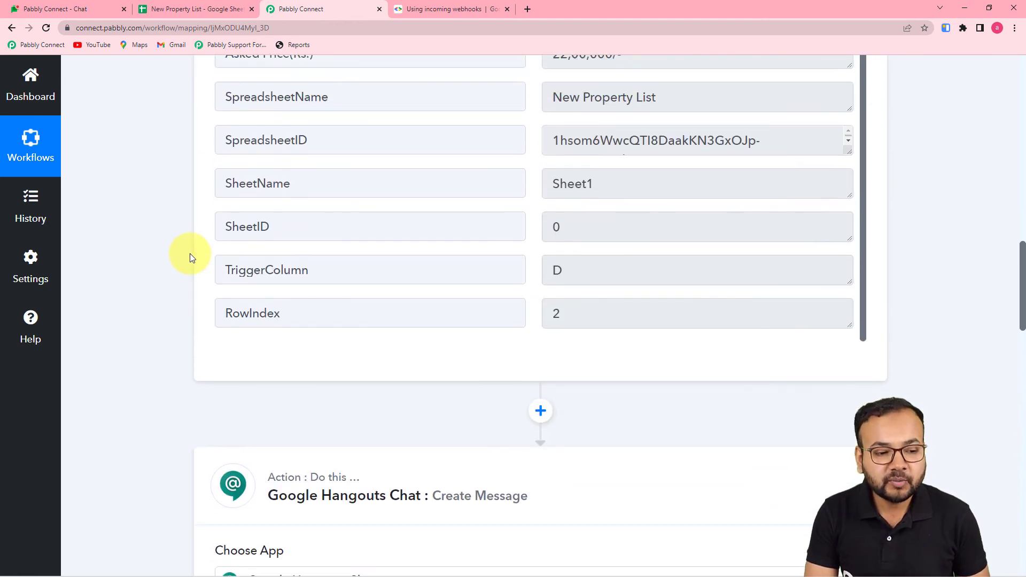
{"action": "scroll", "coordinate": [190, 258], "scroll_direction": "up", "scroll_amount": 5}
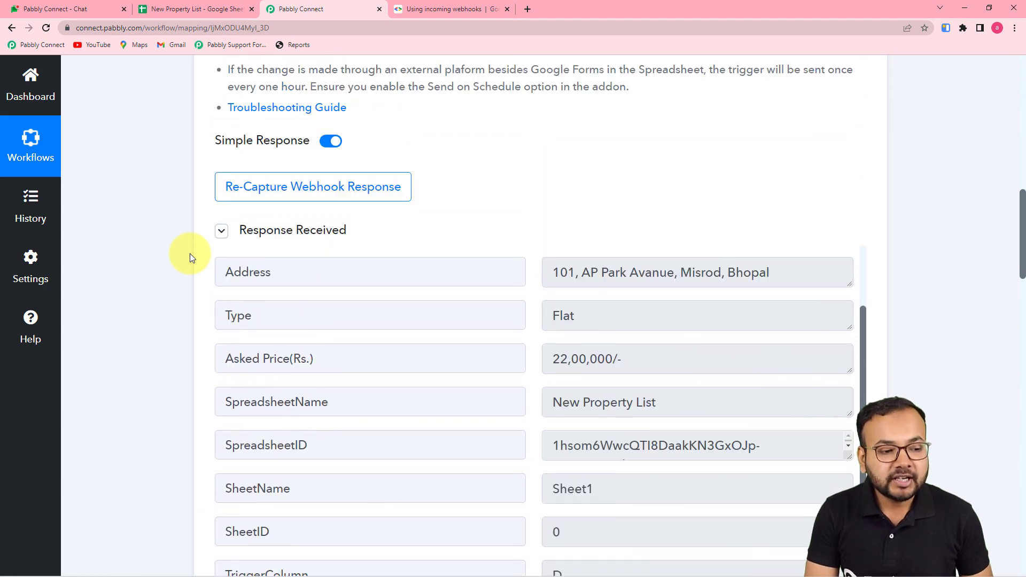
{"action": "scroll", "coordinate": [191, 258], "scroll_direction": "up", "scroll_amount": 8}
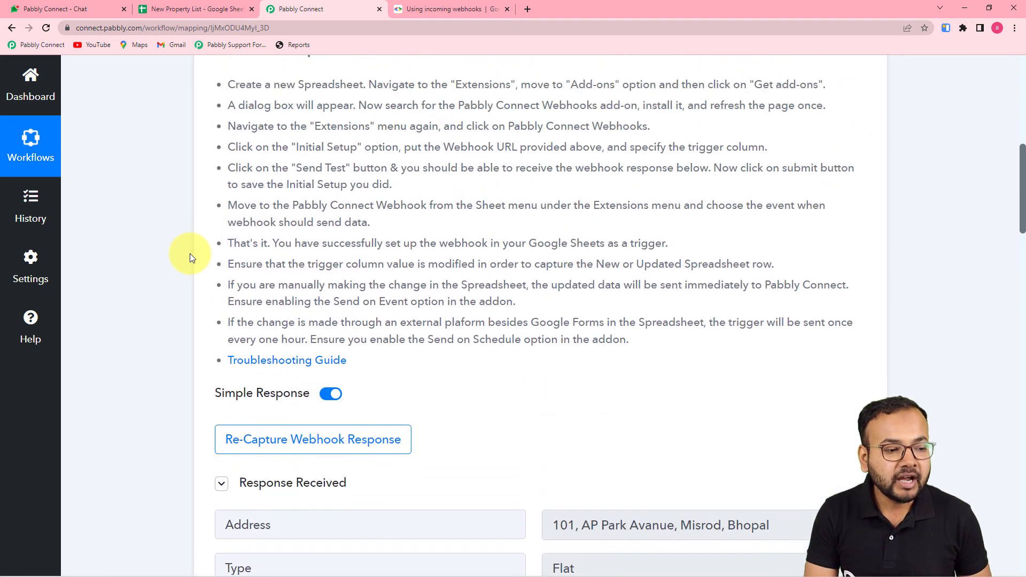
{"action": "scroll", "coordinate": [190, 258], "scroll_direction": "up", "scroll_amount": 4}
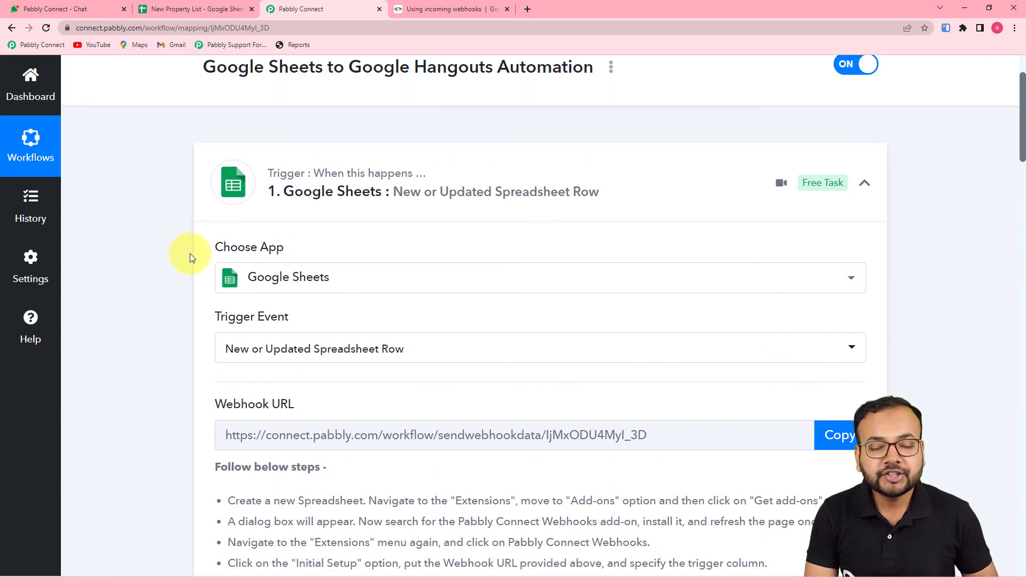
{"action": "scroll", "coordinate": [190, 257], "scroll_direction": "down", "scroll_amount": 15}
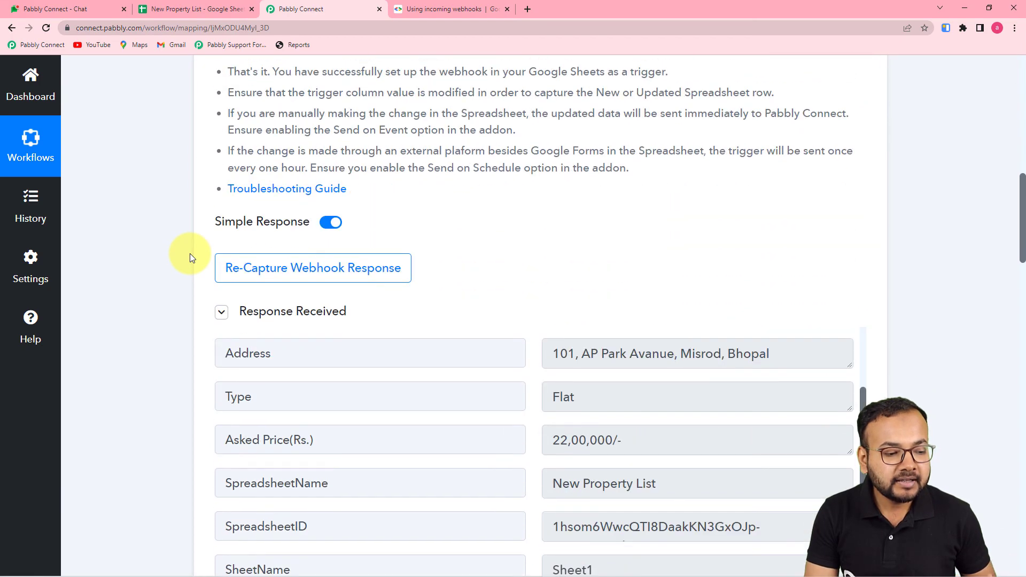
{"action": "scroll", "coordinate": [191, 255], "scroll_direction": "down", "scroll_amount": 3}
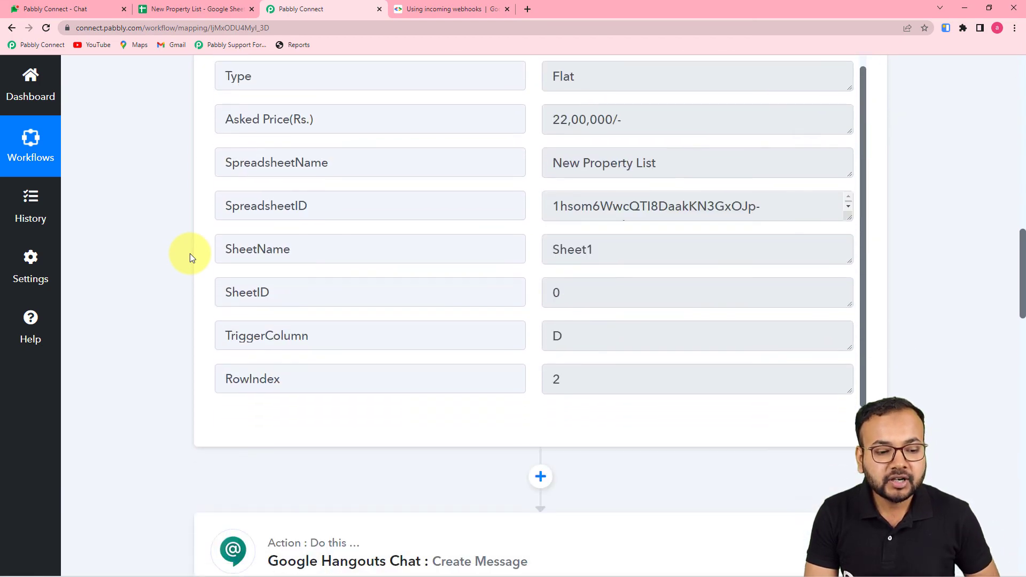
{"action": "scroll", "coordinate": [198, 261], "scroll_direction": "down", "scroll_amount": 5}
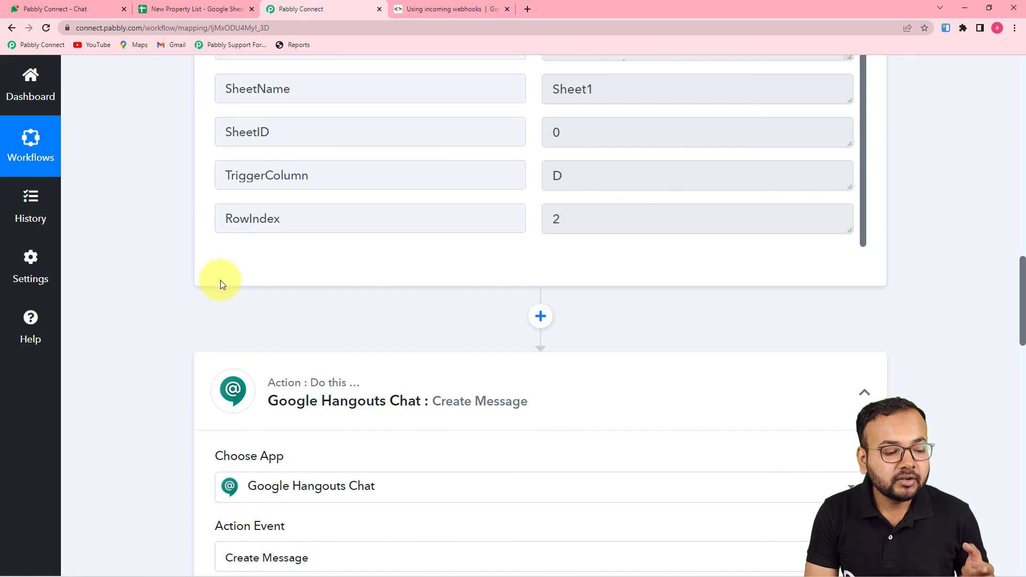
{"action": "mouse_move", "coordinate": [330, 305]}
{"action": "scroll", "coordinate": [155, 296], "scroll_direction": "down", "scroll_amount": 8}
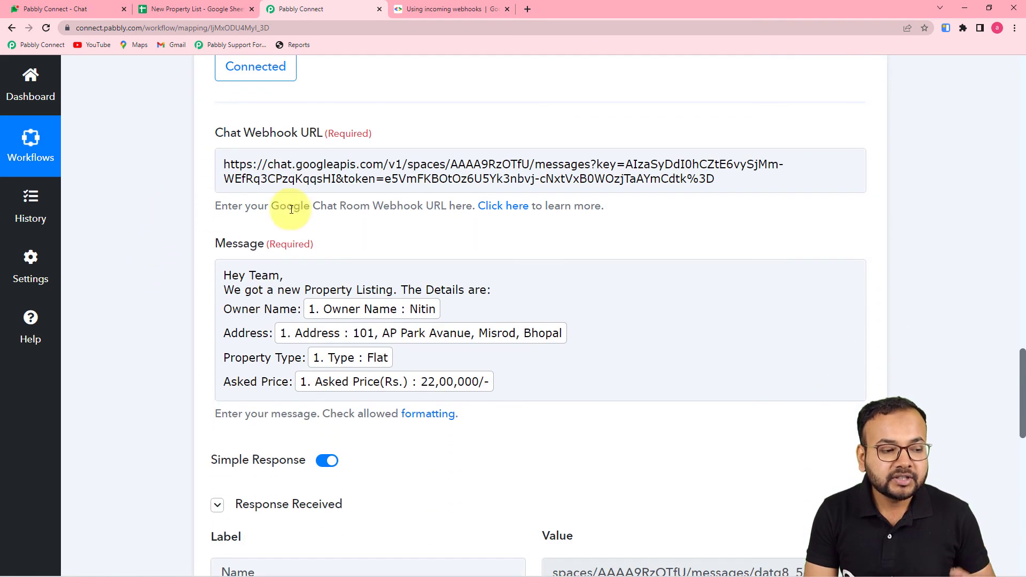
{"action": "scroll", "coordinate": [171, 245], "scroll_direction": "down", "scroll_amount": 2}
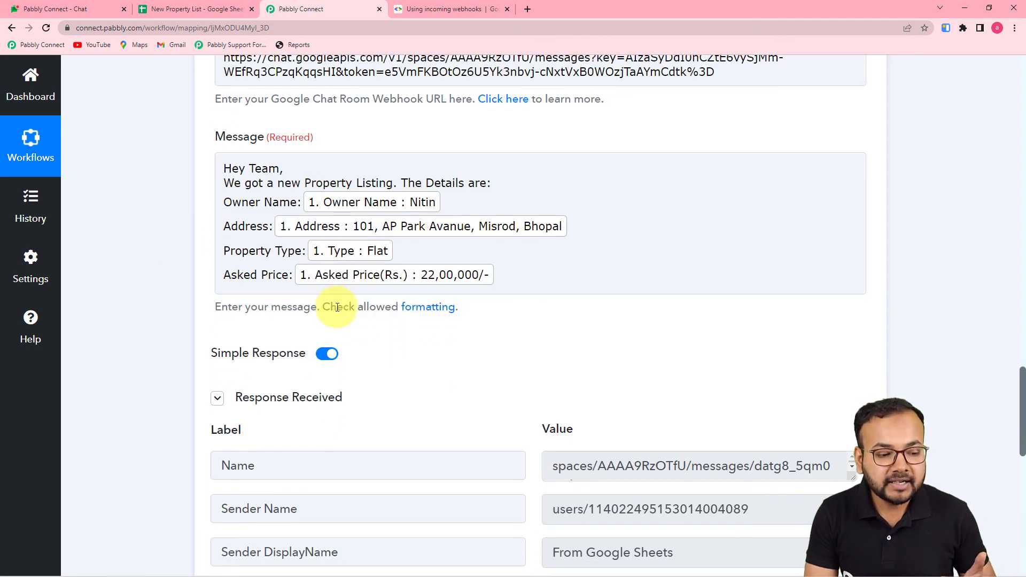
{"action": "scroll", "coordinate": [334, 299], "scroll_direction": "down", "scroll_amount": 5}
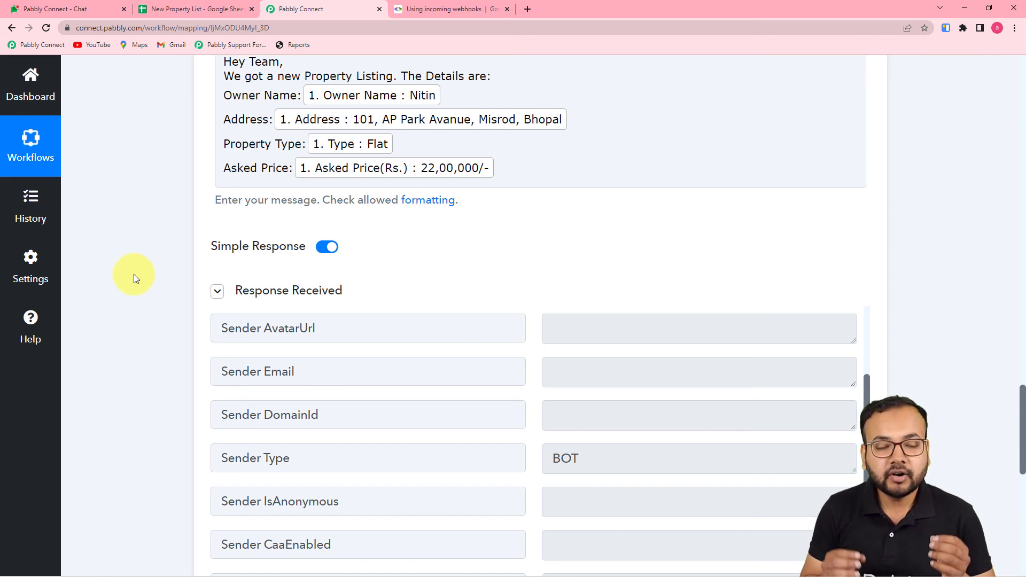
- Compare the New Property List sheet with the message in Google Chat, and return to the action's response in Pabbly Connect
{"action": "left_click", "coordinate": [163, 7]}
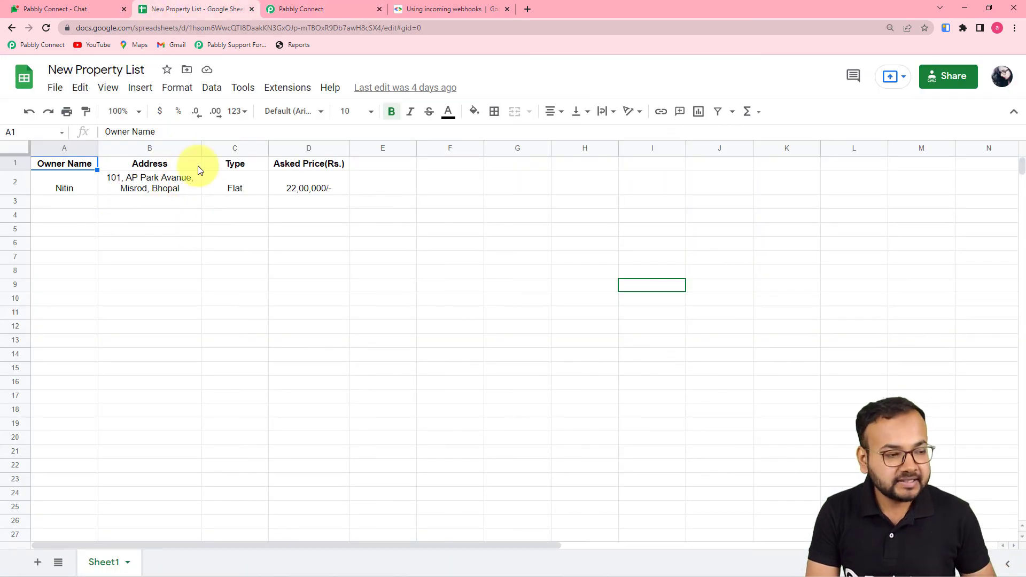
{"action": "left_click", "coordinate": [83, 12]}
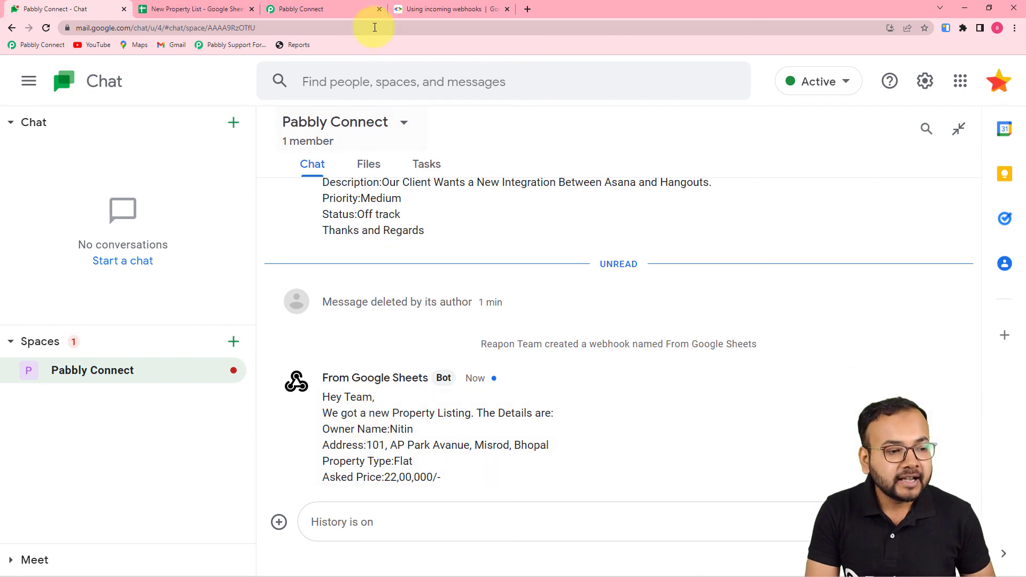
{"action": "left_click", "coordinate": [345, 8]}
{"action": "mouse_move", "coordinate": [187, 242]}
{"action": "scroll", "coordinate": [186, 240], "scroll_direction": "down", "scroll_amount": 8}
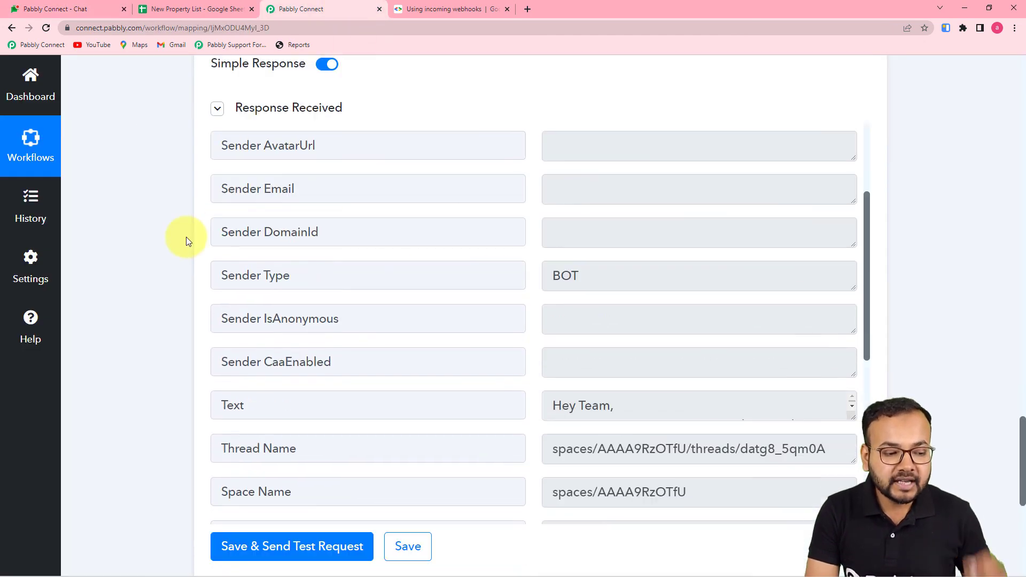